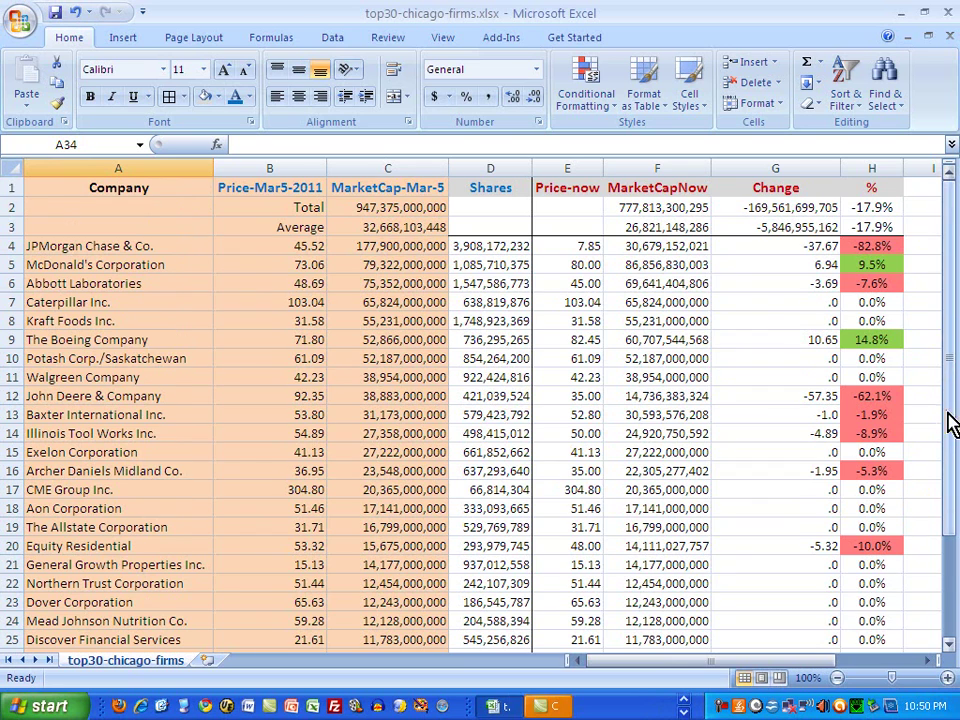
Step: Examine The Boeing Company's March 5 price, market cap and shares formula in row 9
drag(950, 422, 957, 535)
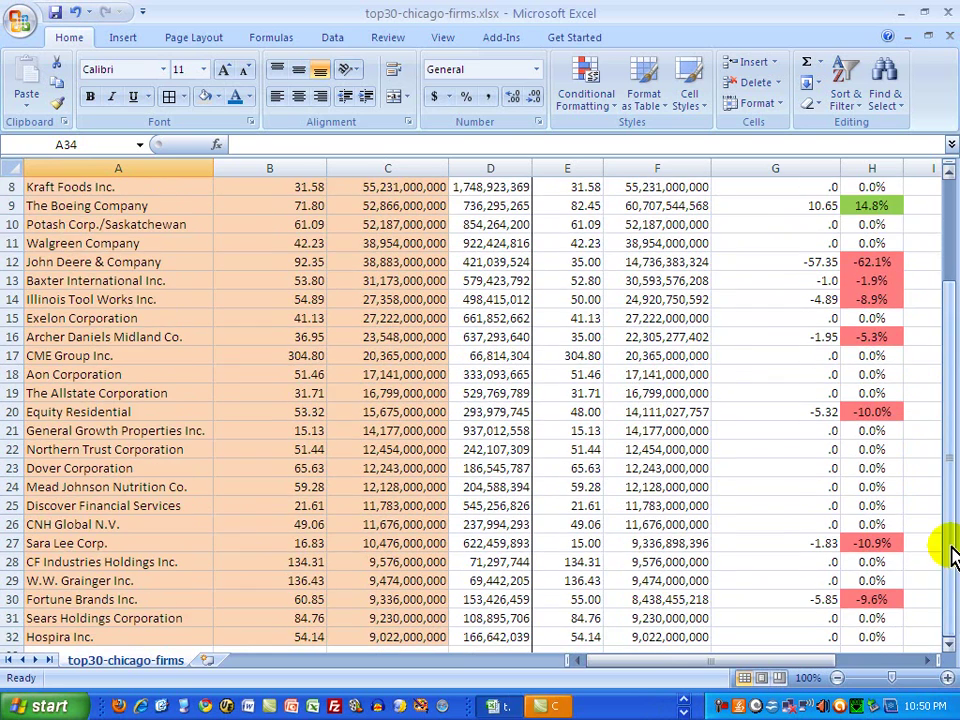
drag(950, 555, 953, 430)
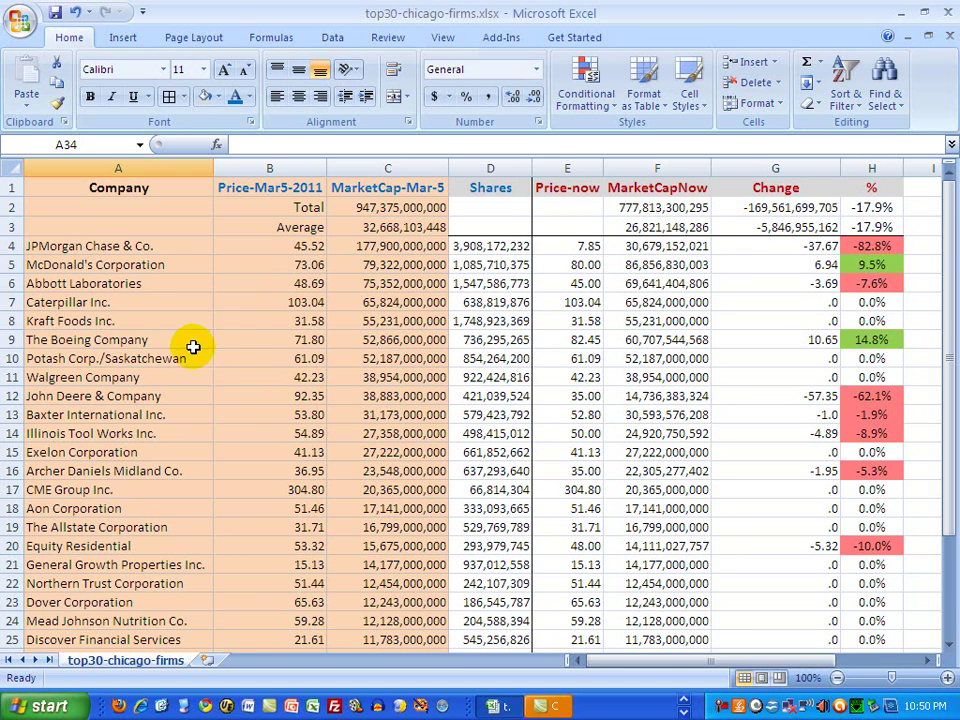
click(146, 340)
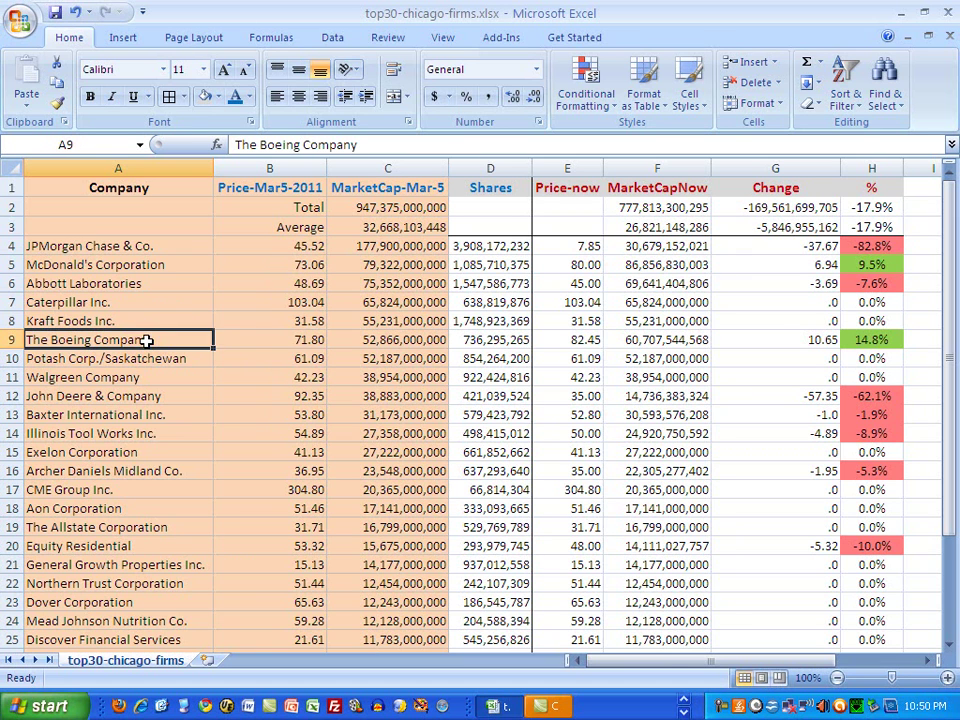
click(304, 341)
click(289, 340)
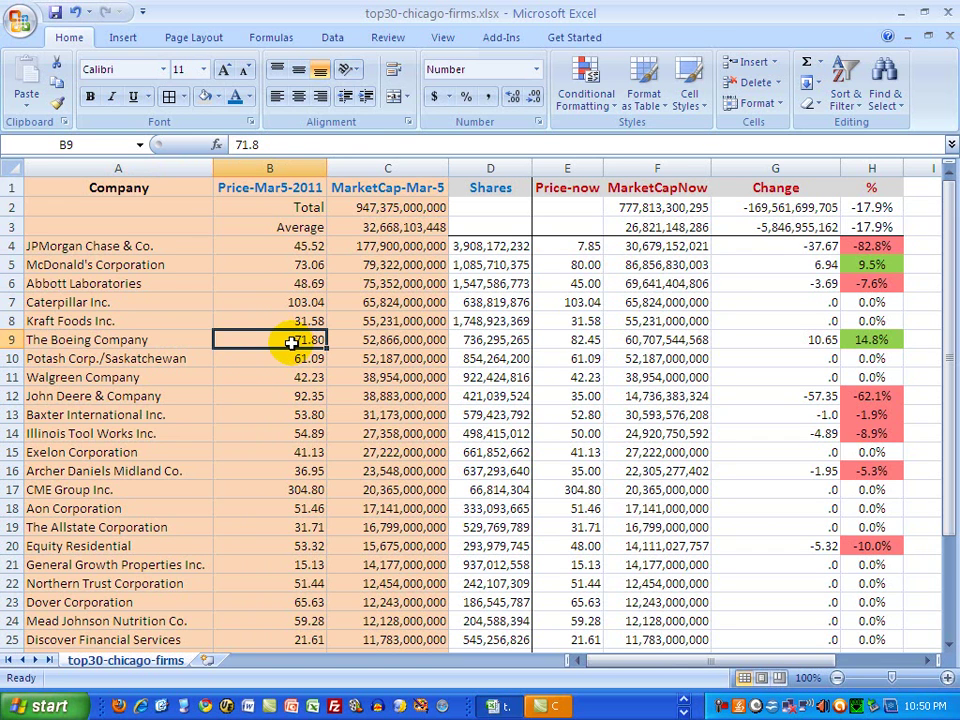
click(403, 342)
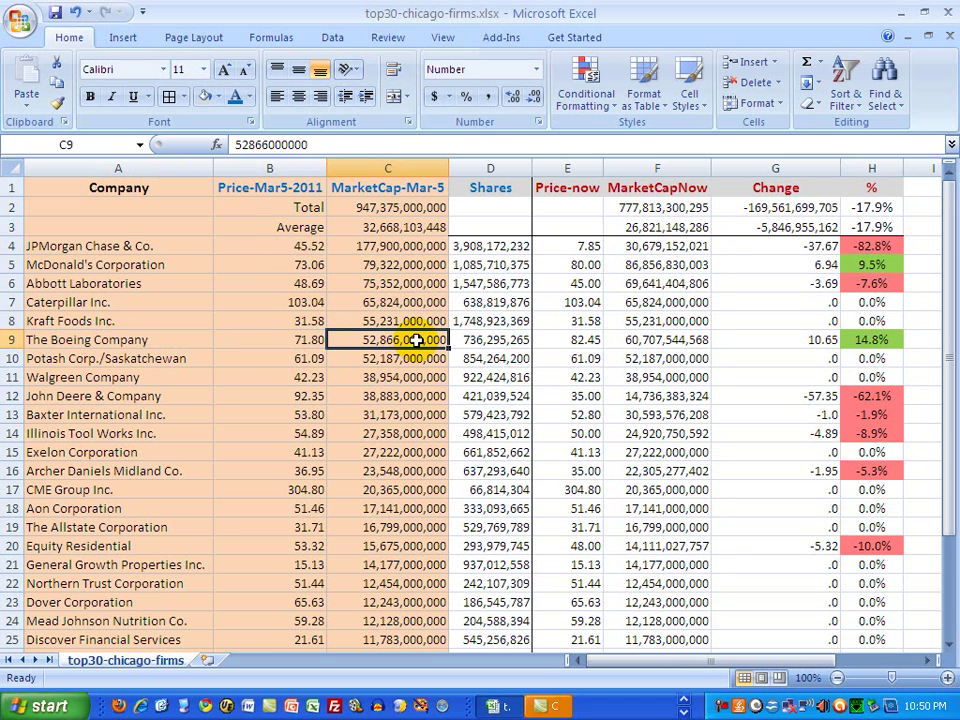
click(307, 341)
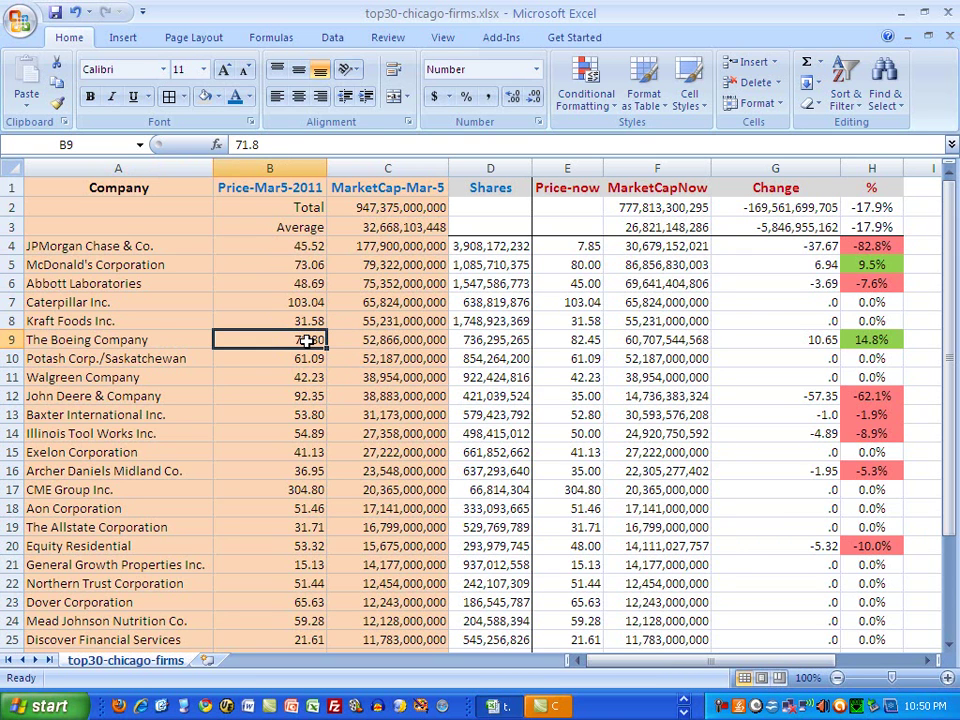
click(494, 340)
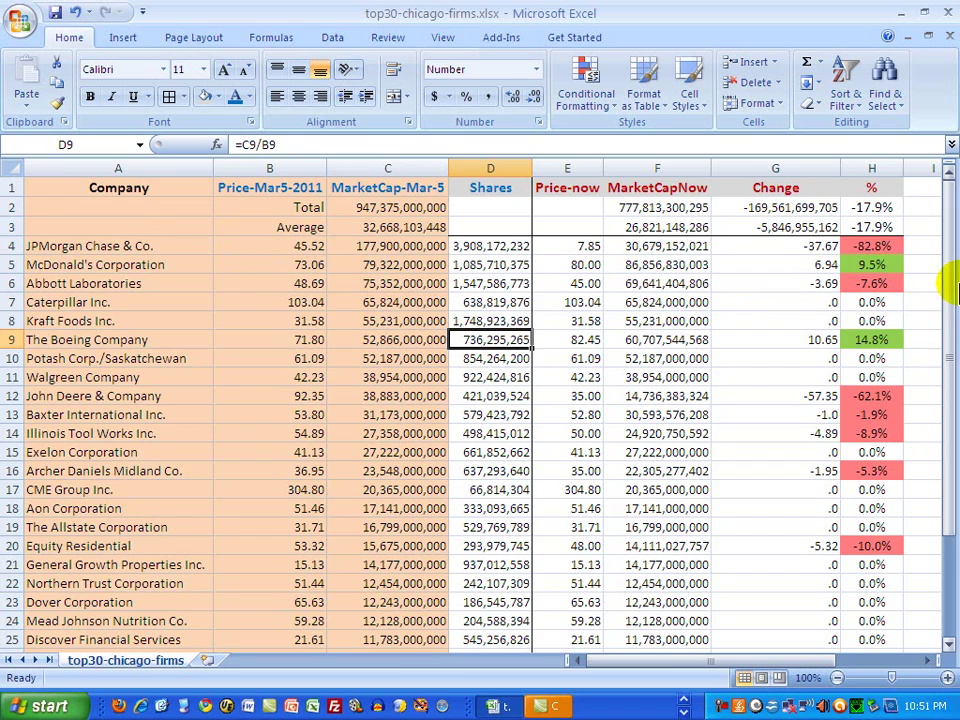
Step: Inspect CME Group's 304.8 price, shares formula and market cap in row 17
drag(948, 290, 949, 461)
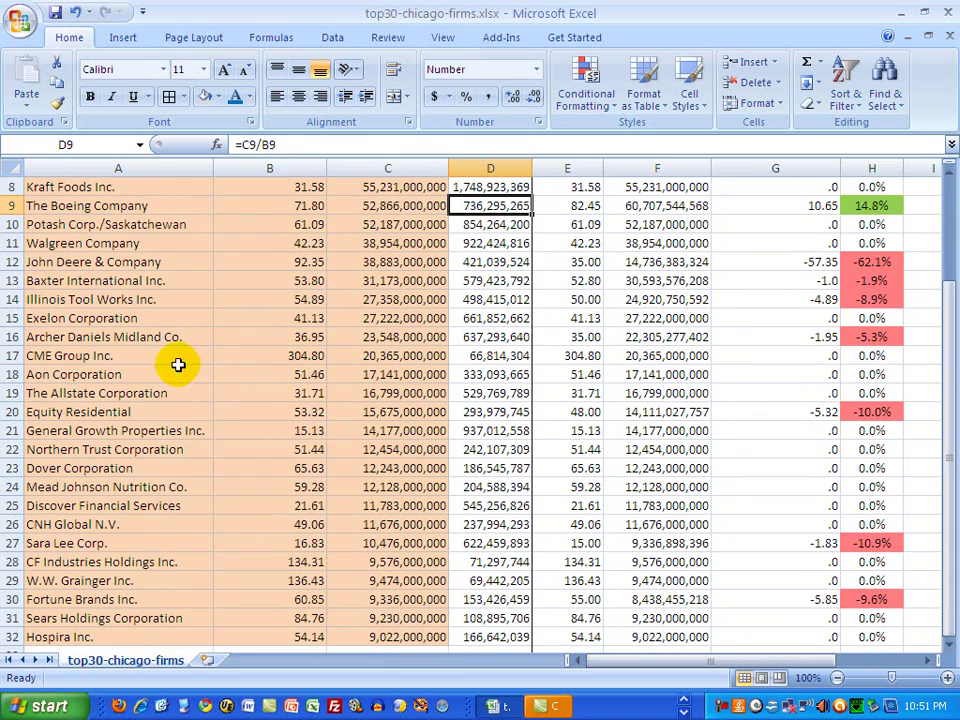
click(296, 358)
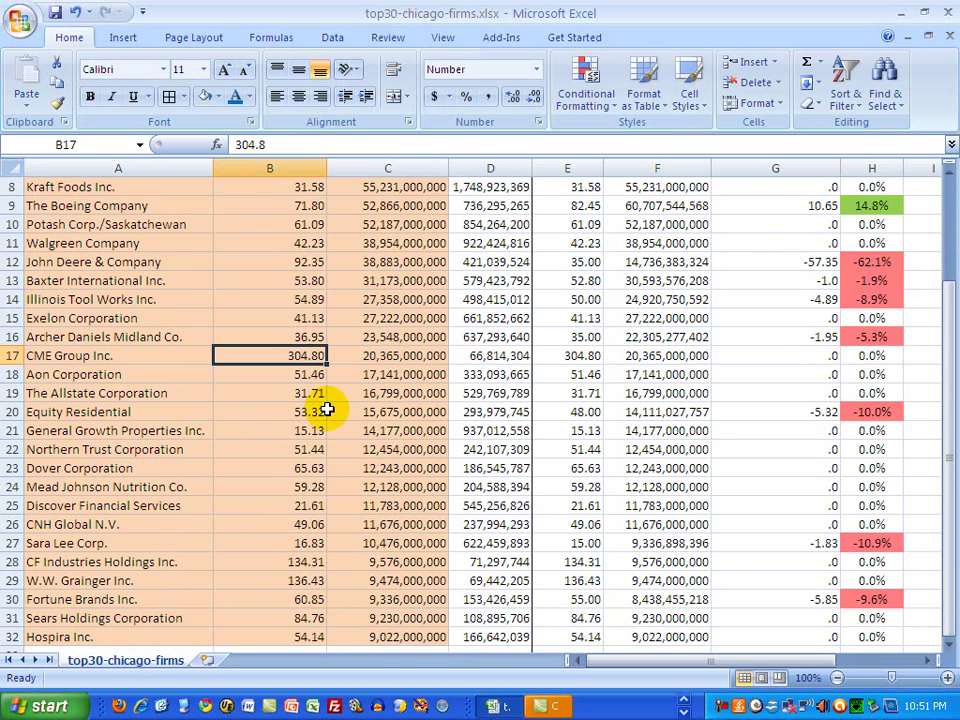
click(500, 356)
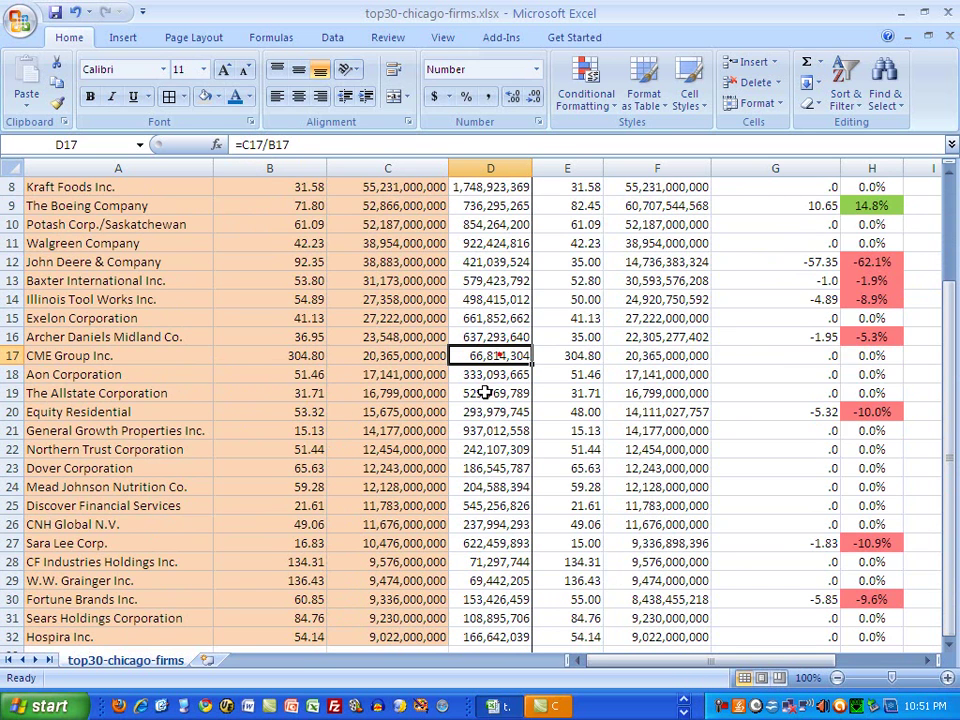
click(400, 357)
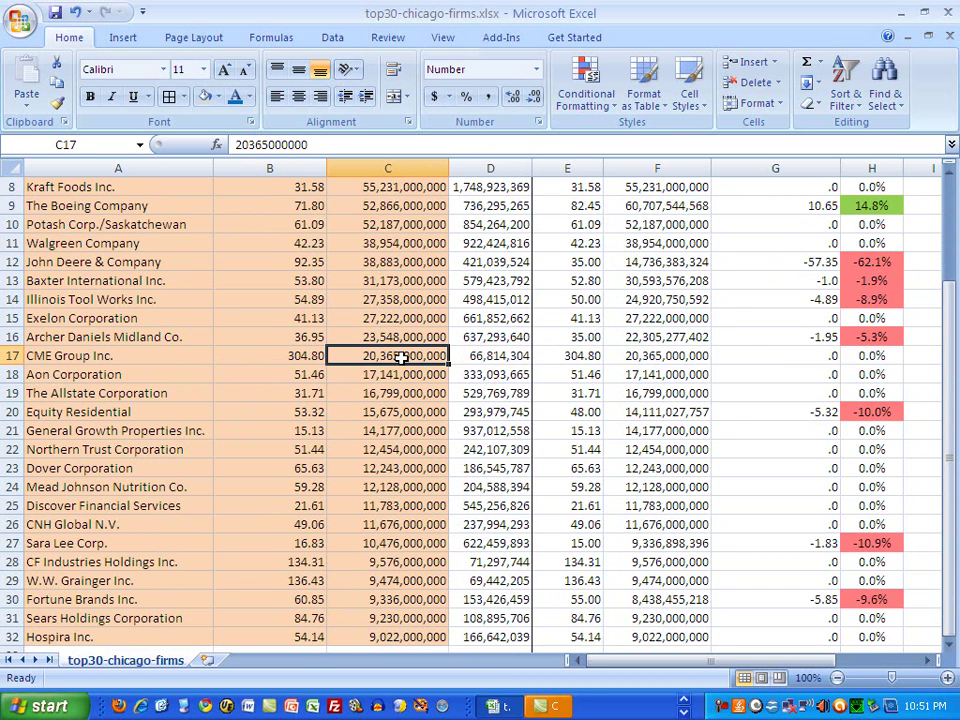
click(400, 357)
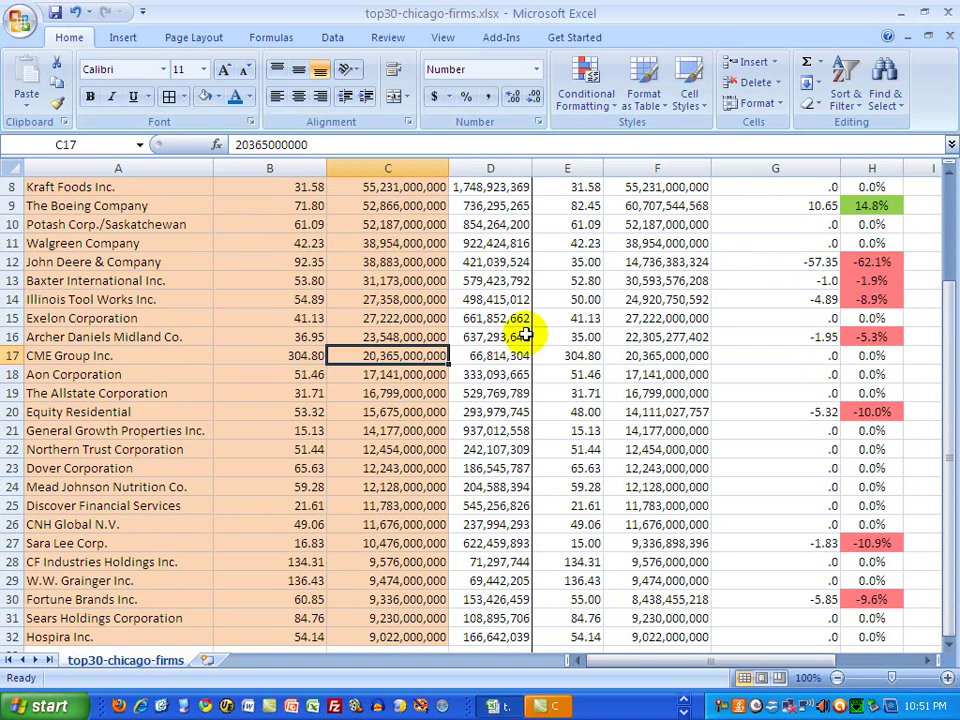
Step: Check the Total label in B2 and open the =C4/B4 shares formula in D4 for editing
drag(954, 360, 928, 242)
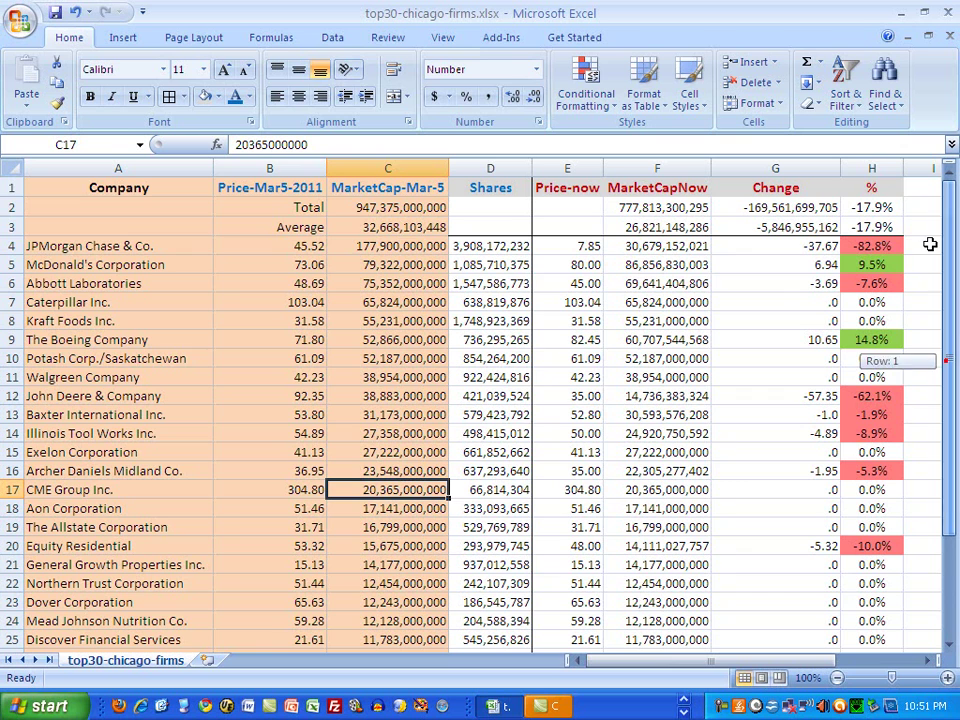
click(260, 209)
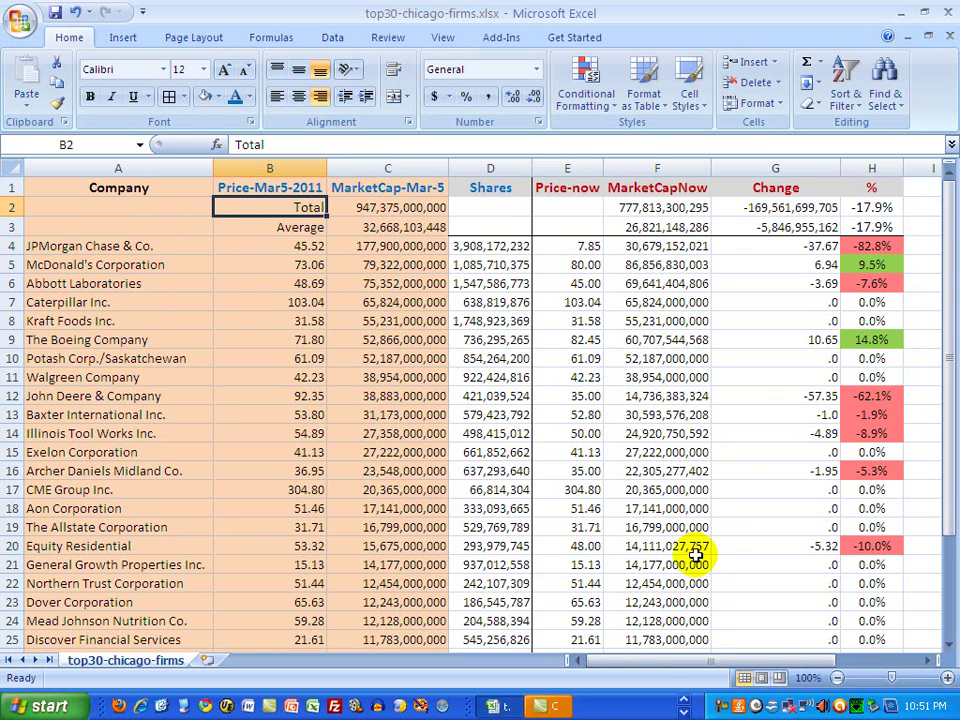
click(507, 245)
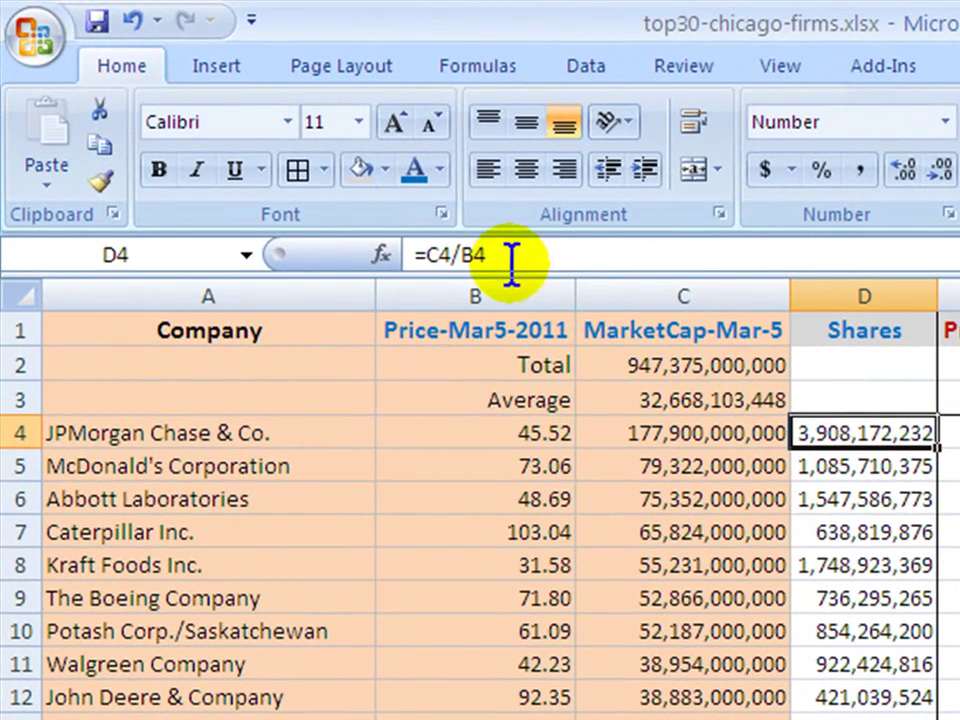
click(285, 144)
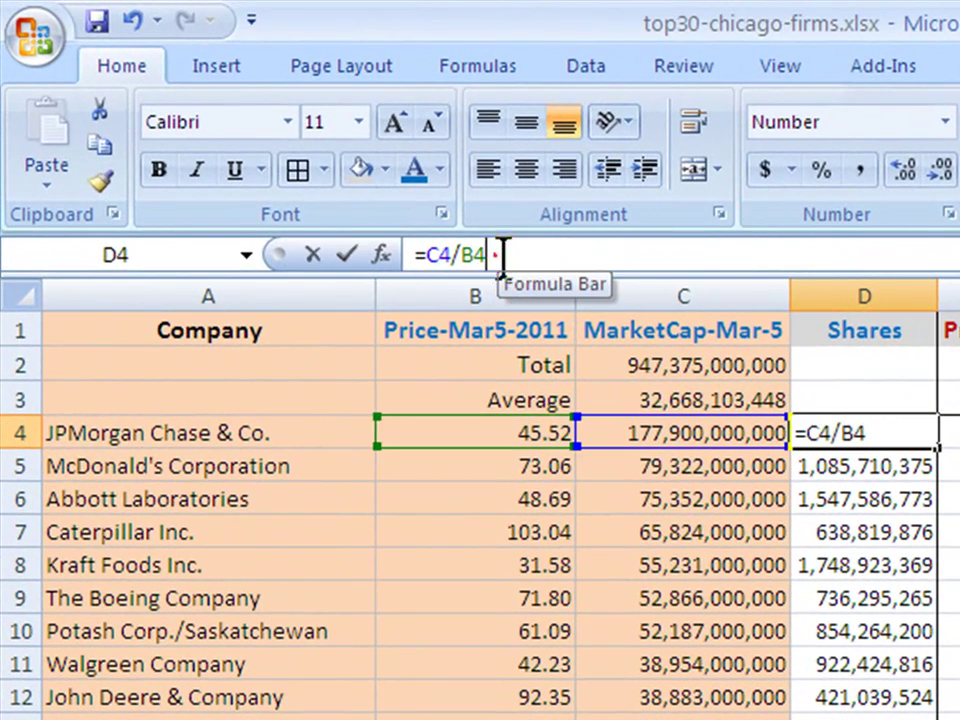
drag(503, 254, 411, 258)
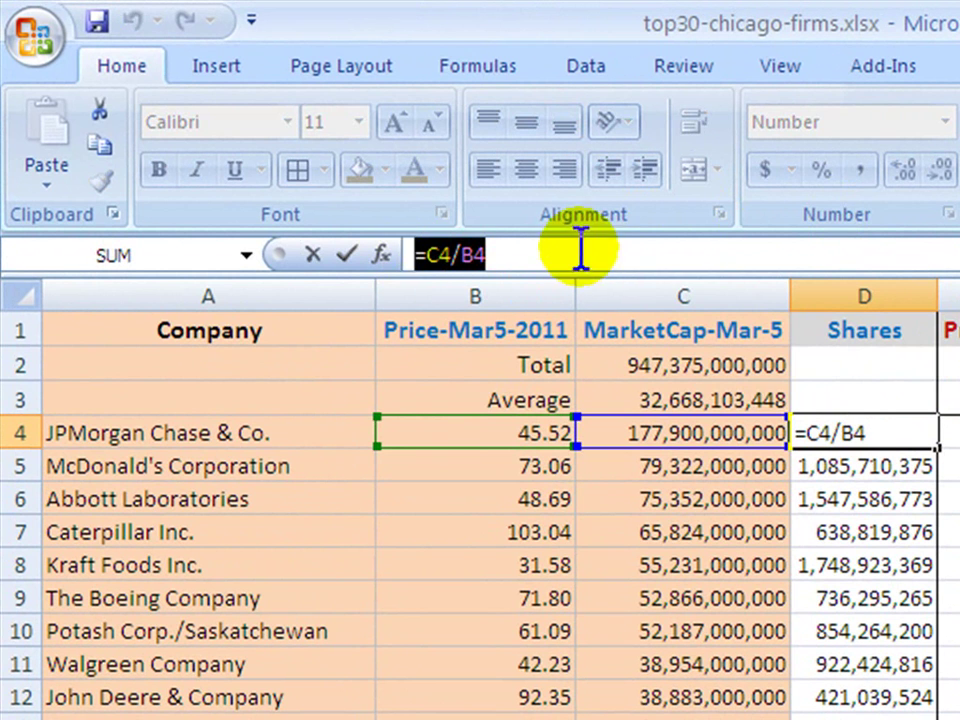
click(858, 430)
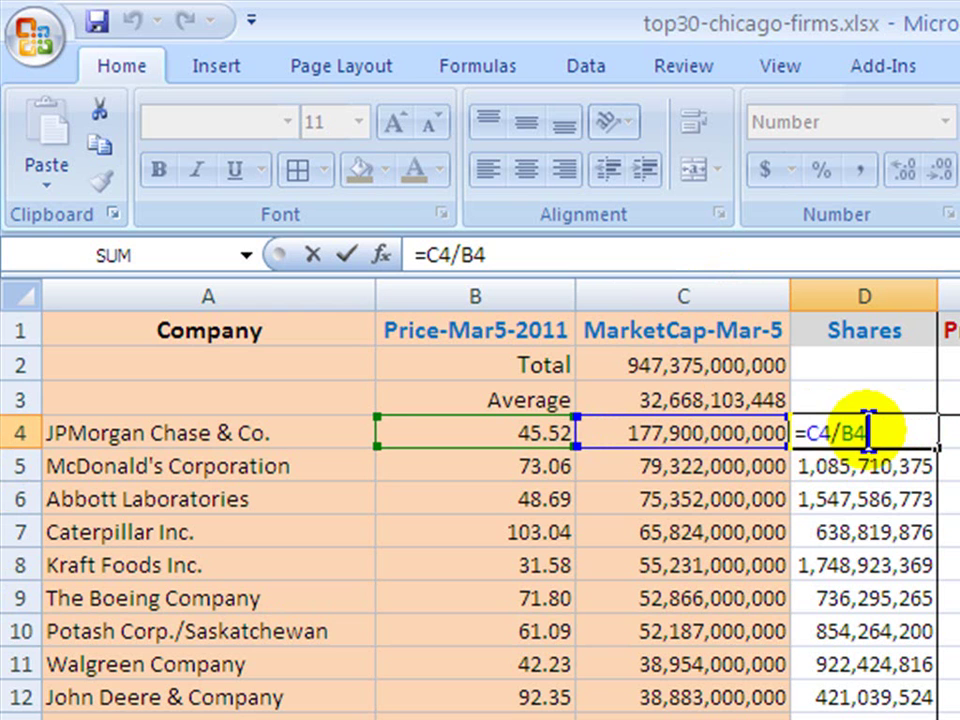
Step: Highlight the C4 and B4 references in D4's formula, then commit it showing 3,908,172,232
click(823, 432)
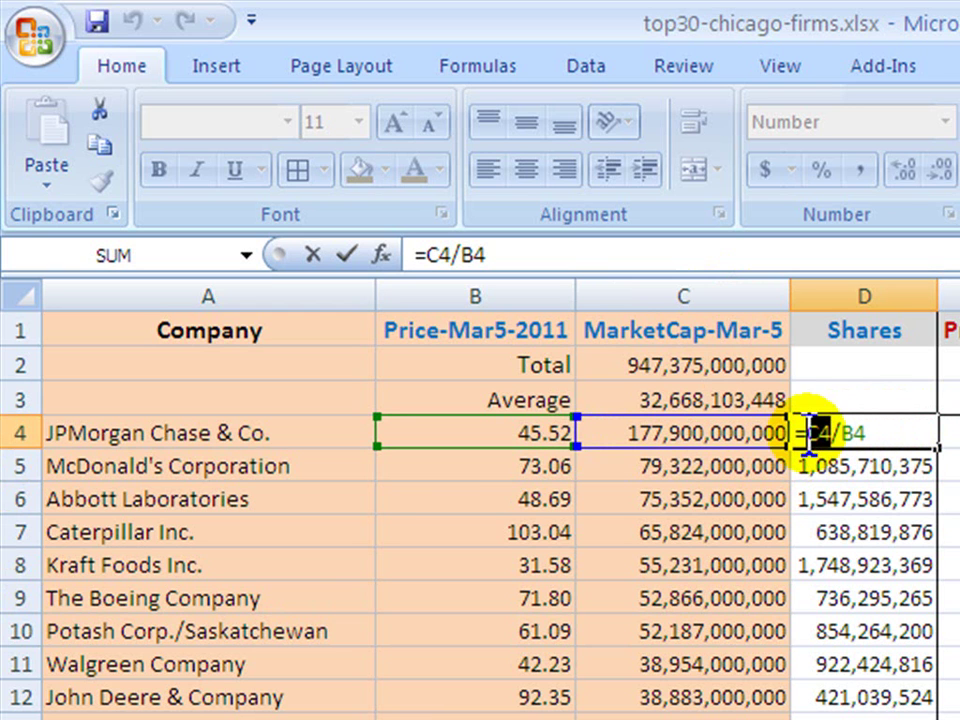
double_click(823, 432)
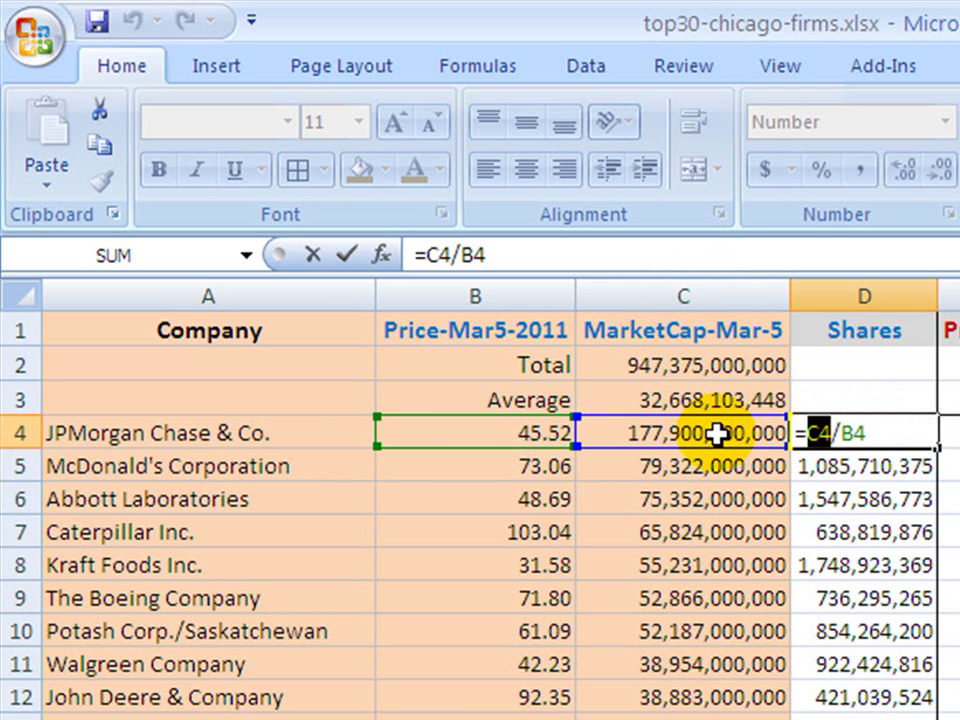
click(866, 432)
double_click(849, 432)
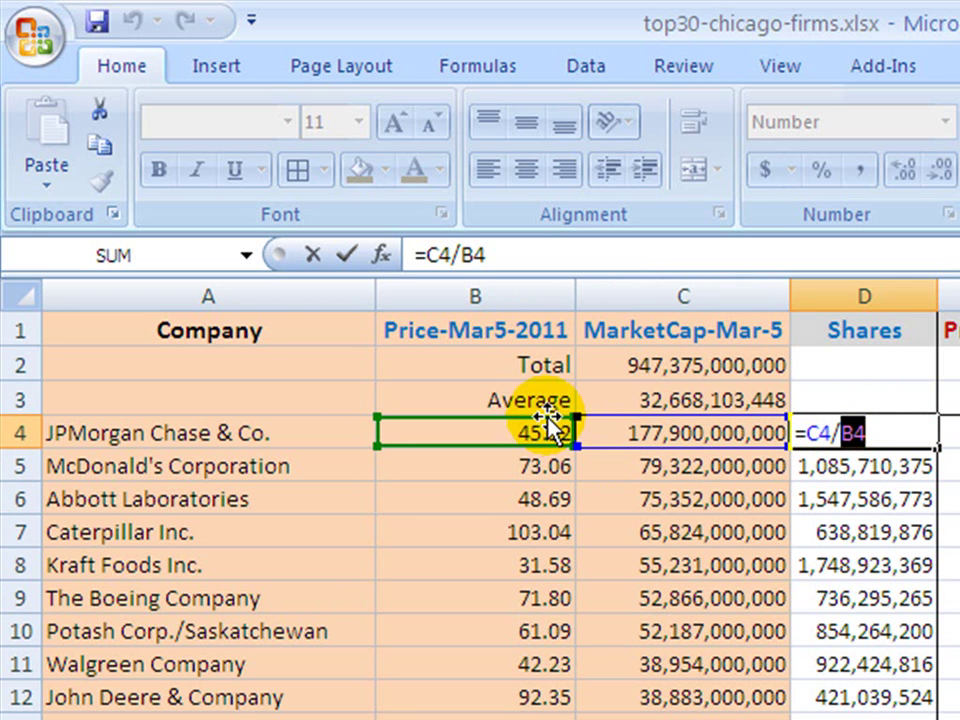
click(859, 432)
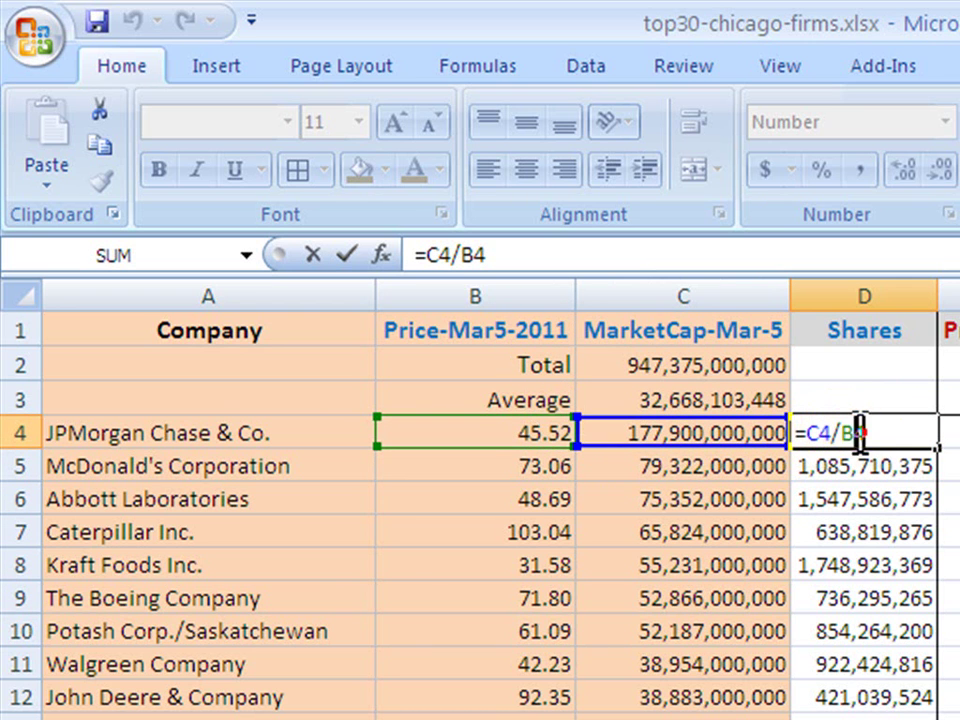
drag(862, 432, 807, 432)
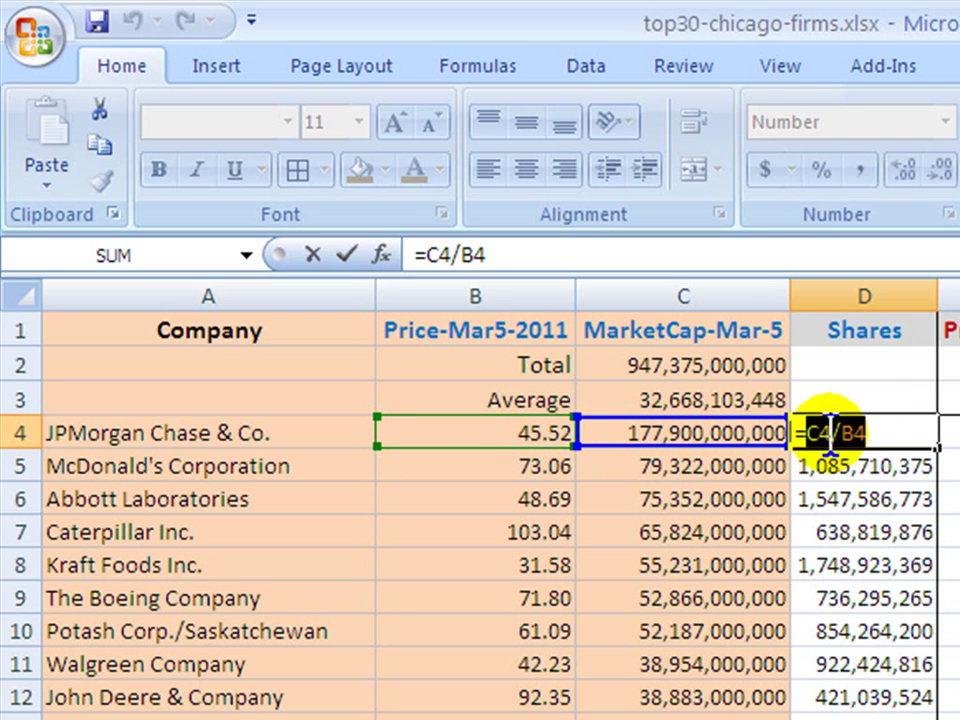
click(873, 422)
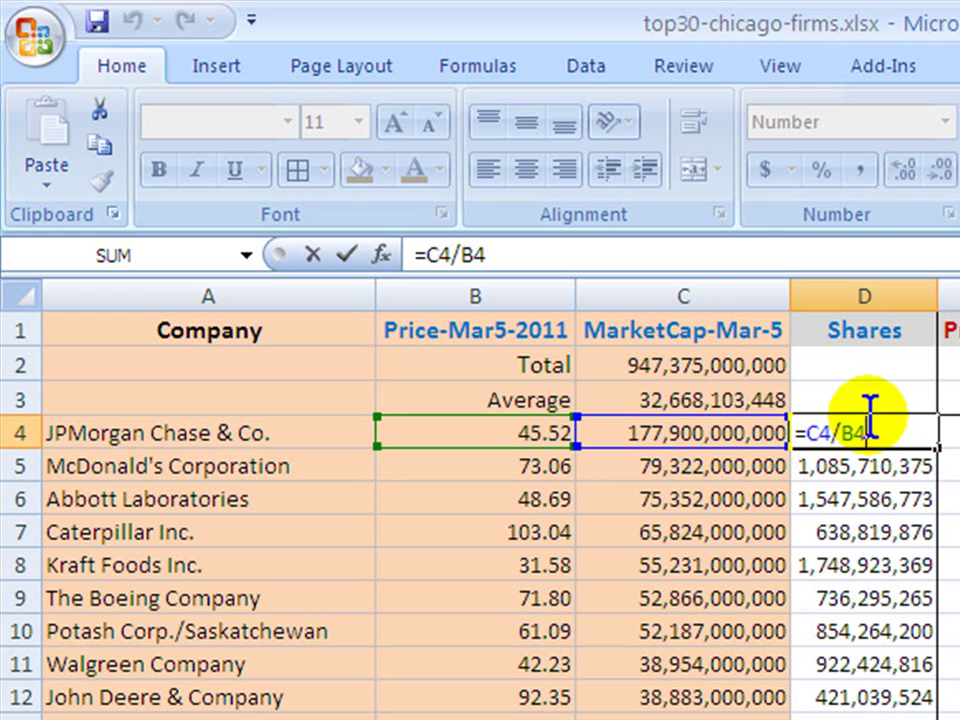
click(875, 393)
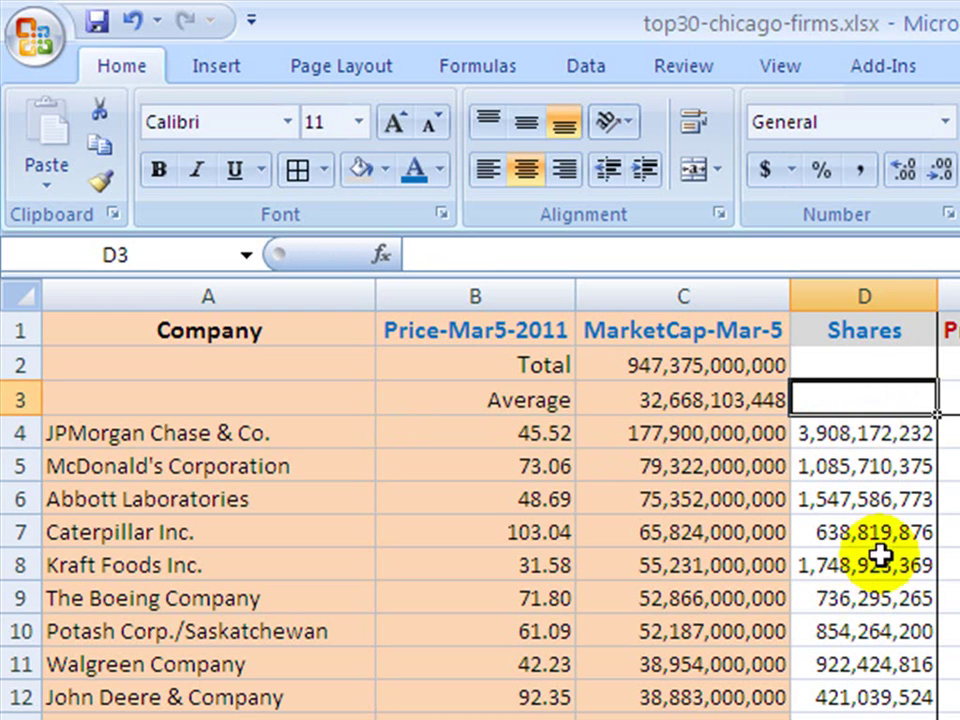
Step: Review the Shares formulas down column D (=C5/B5, =C6/B6, D7 and below), ending at D4
click(868, 436)
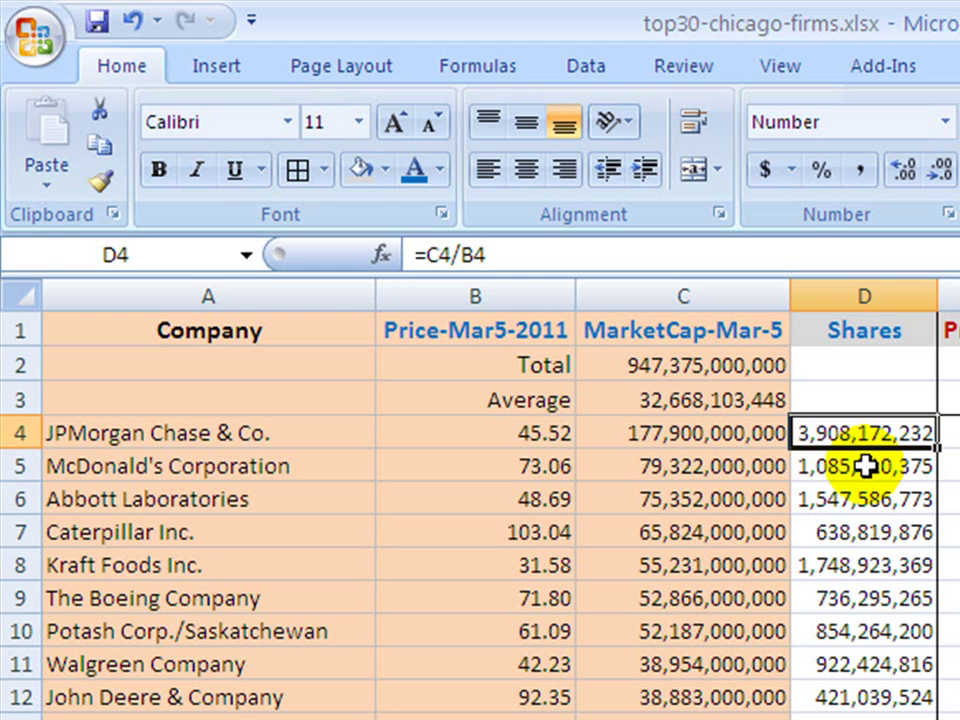
click(864, 465)
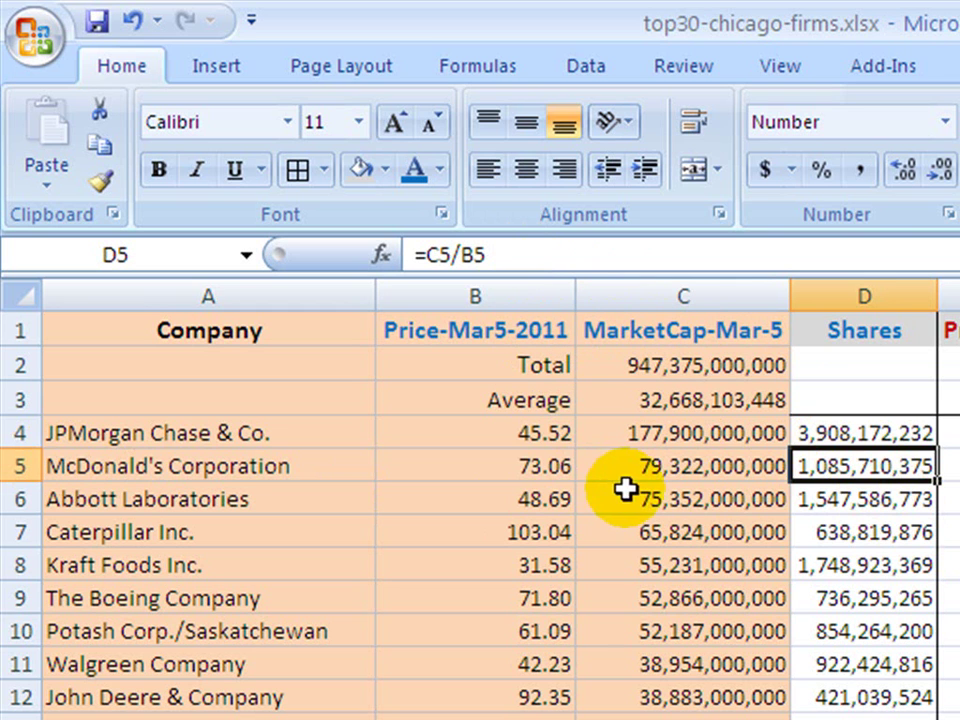
click(852, 506)
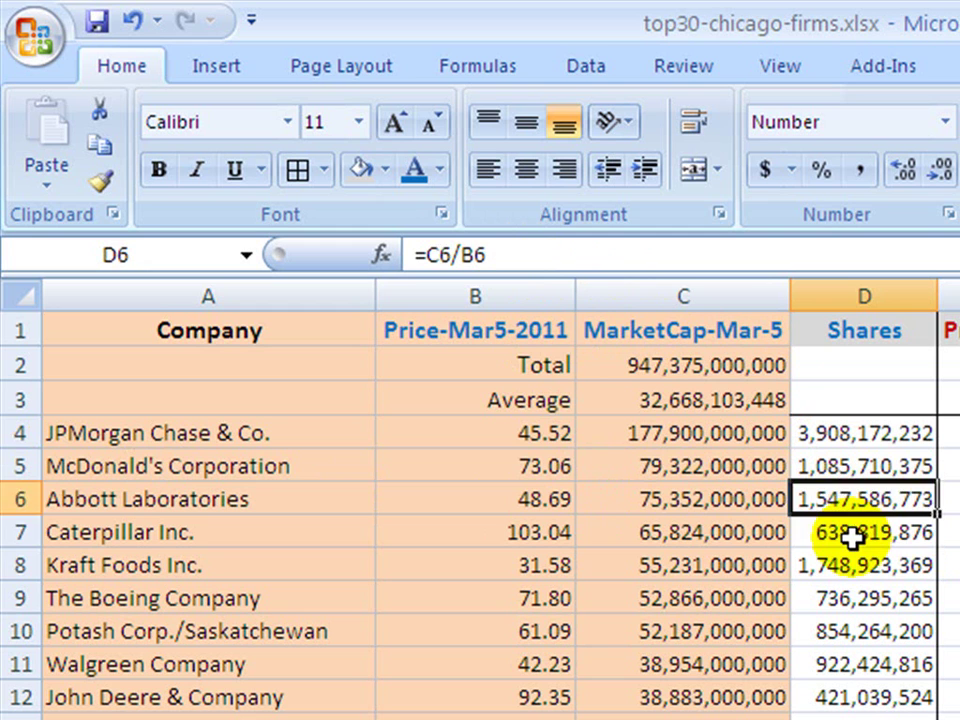
click(852, 538)
key(Return)
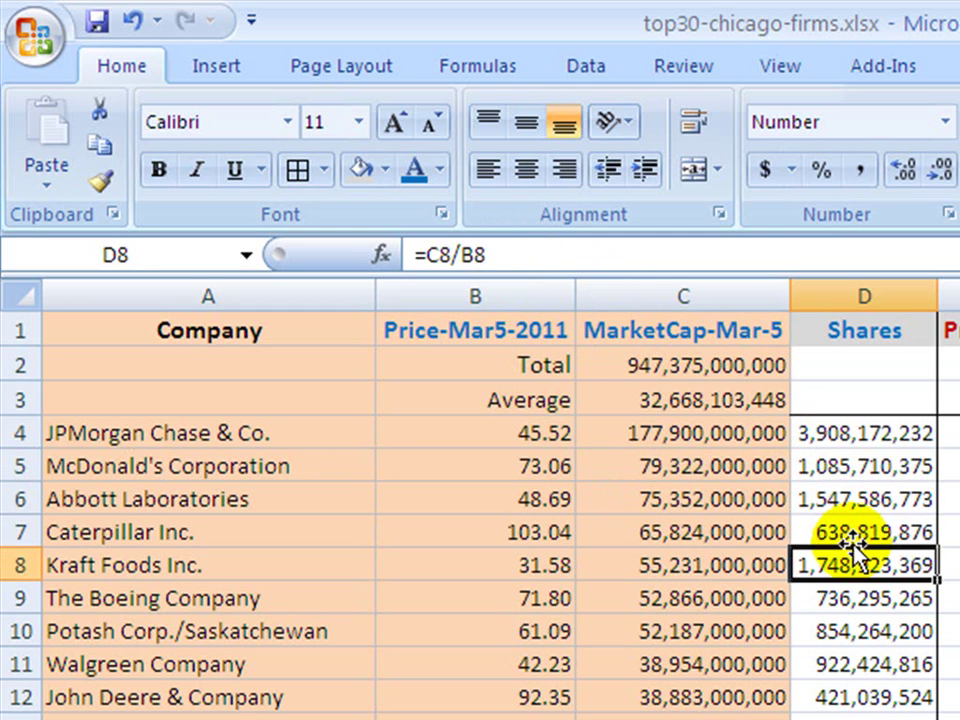
key(Return)
key(Return)
key(Return)
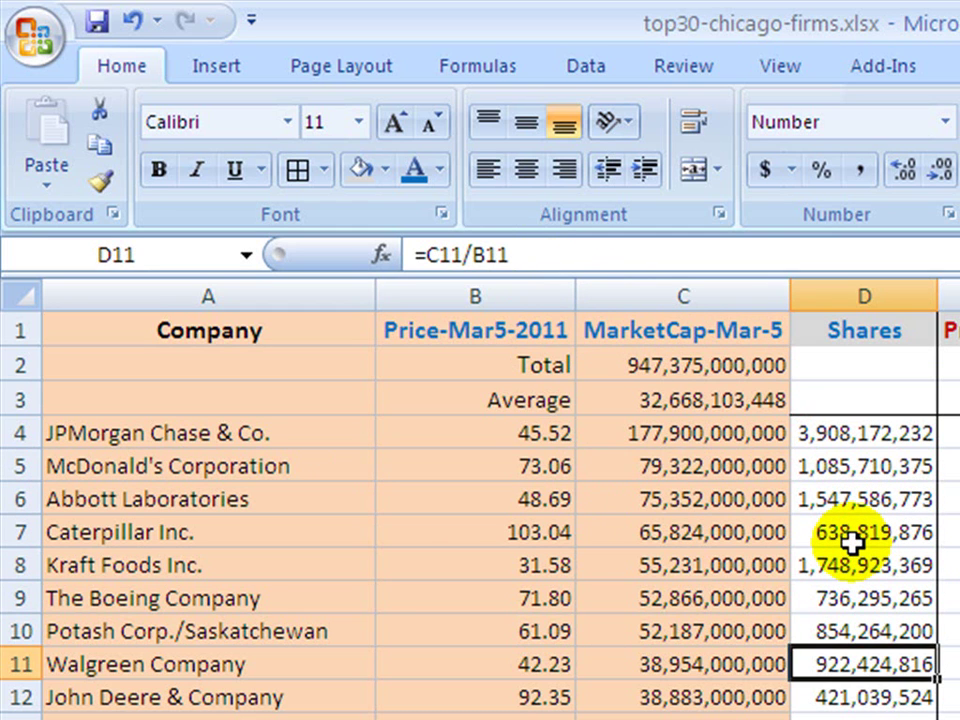
key(Return)
key(Return)
key(Return)
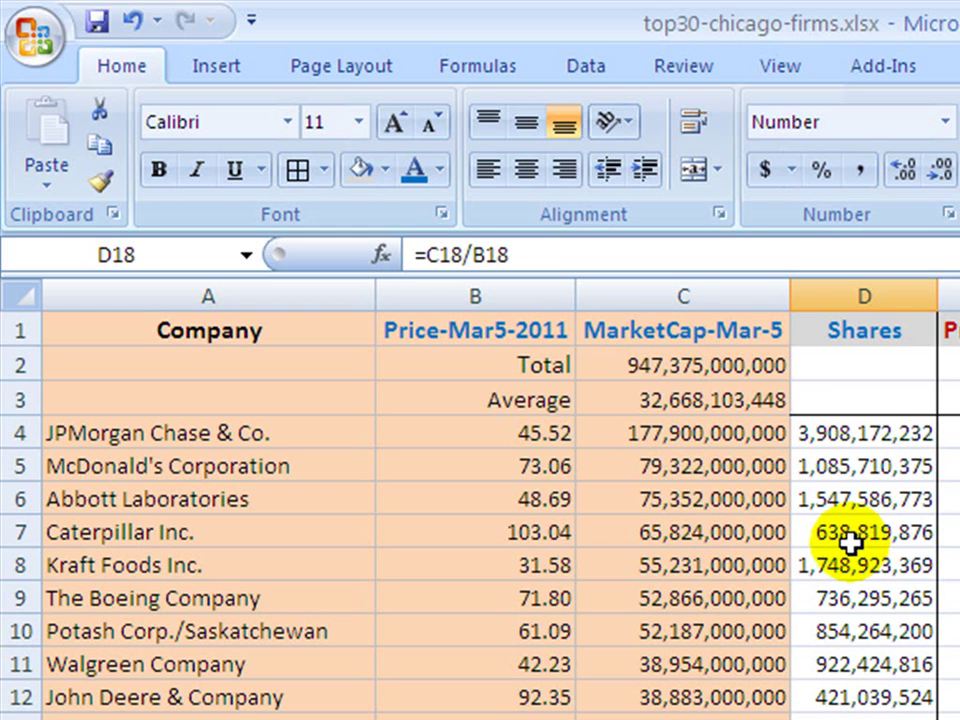
click(886, 437)
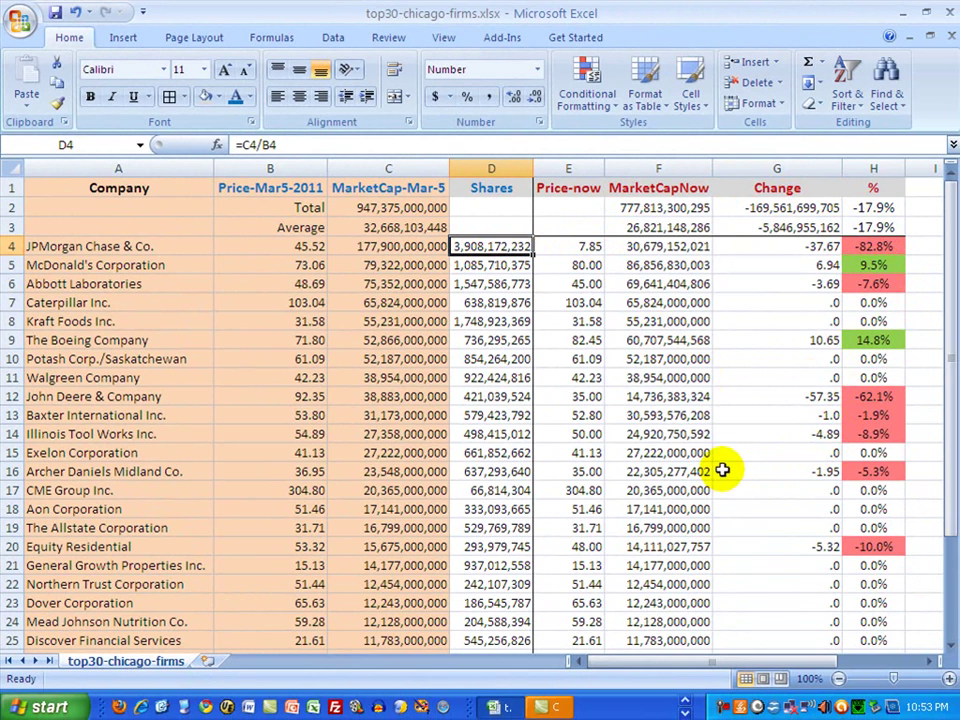
Step: Compare JPMorgan's March 5 price in B4 with its current price in E4
click(310, 187)
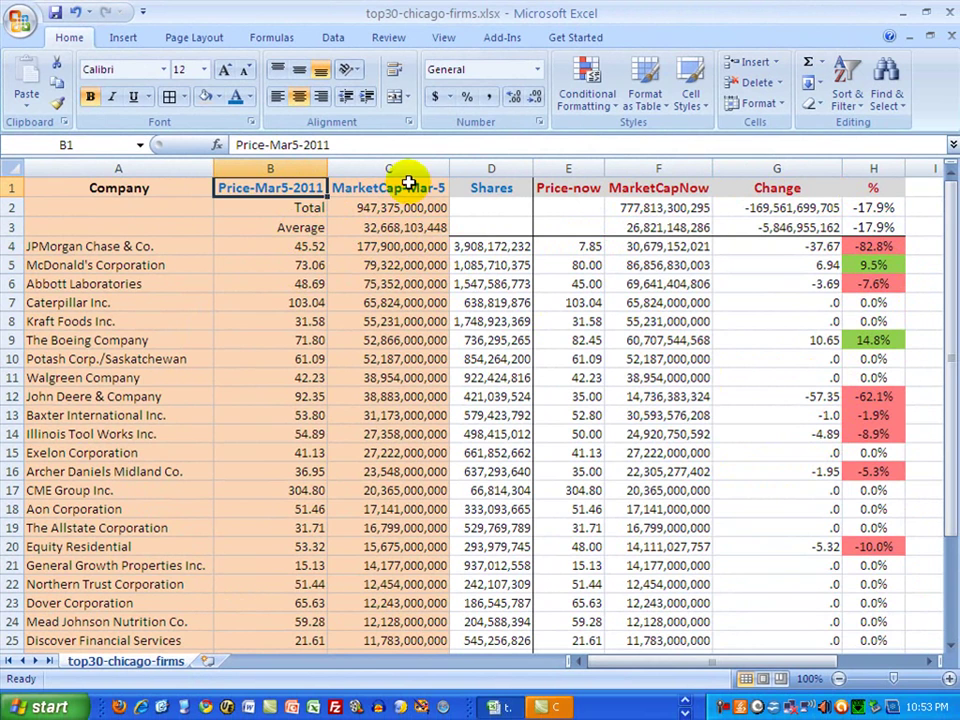
click(507, 246)
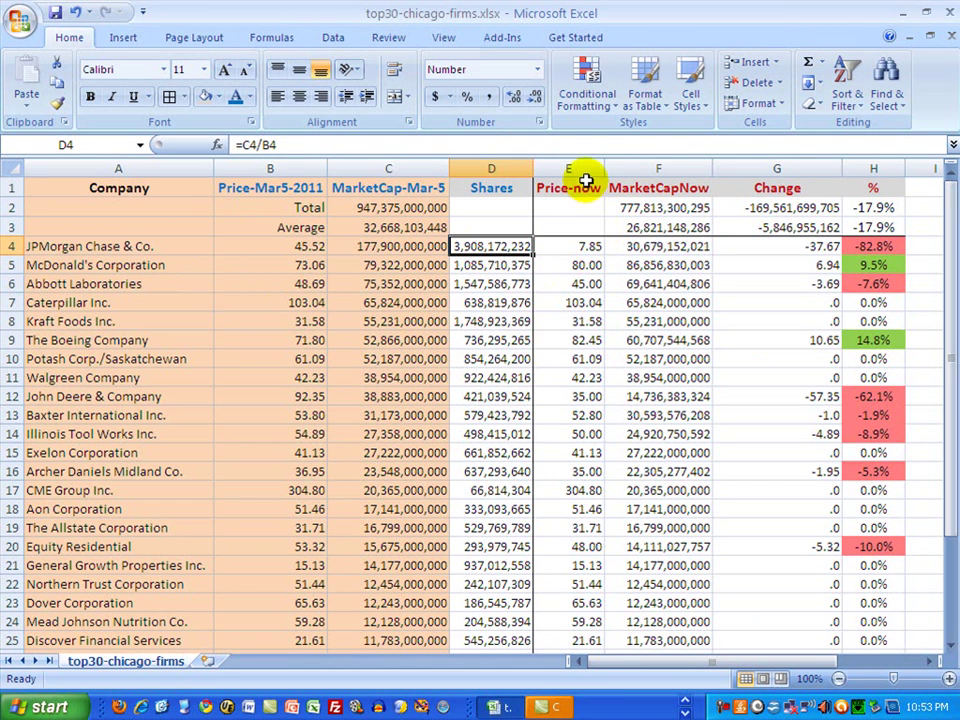
click(584, 246)
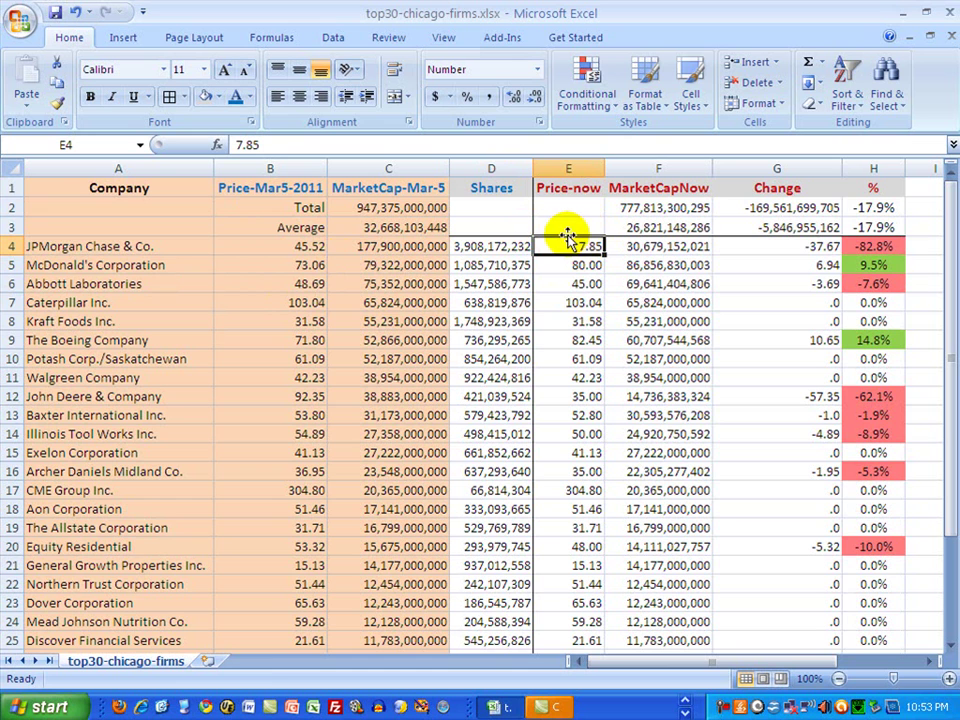
click(315, 247)
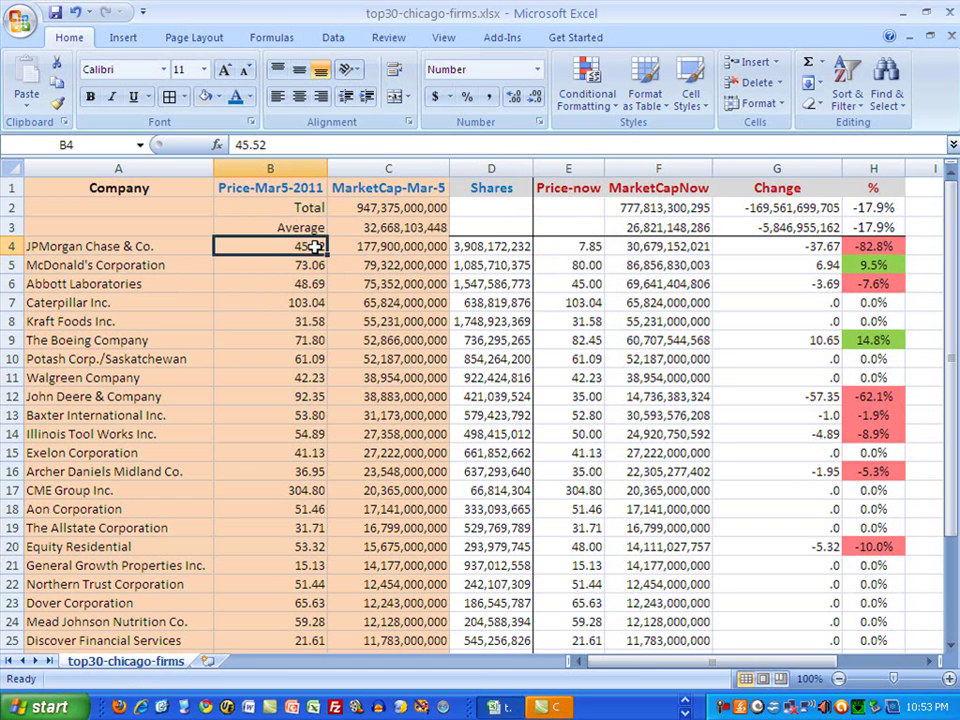
click(568, 245)
click(568, 245)
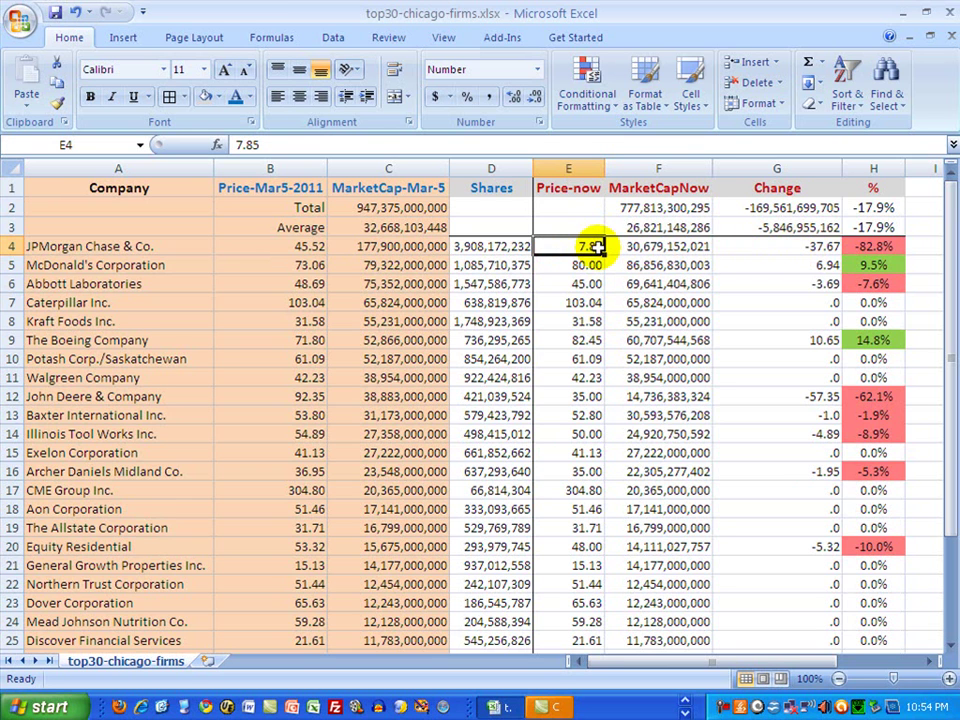
Step: Inspect the Change, percent change, MarketCapNow and Shares formulas for JPMorgan and McDonald's
click(800, 249)
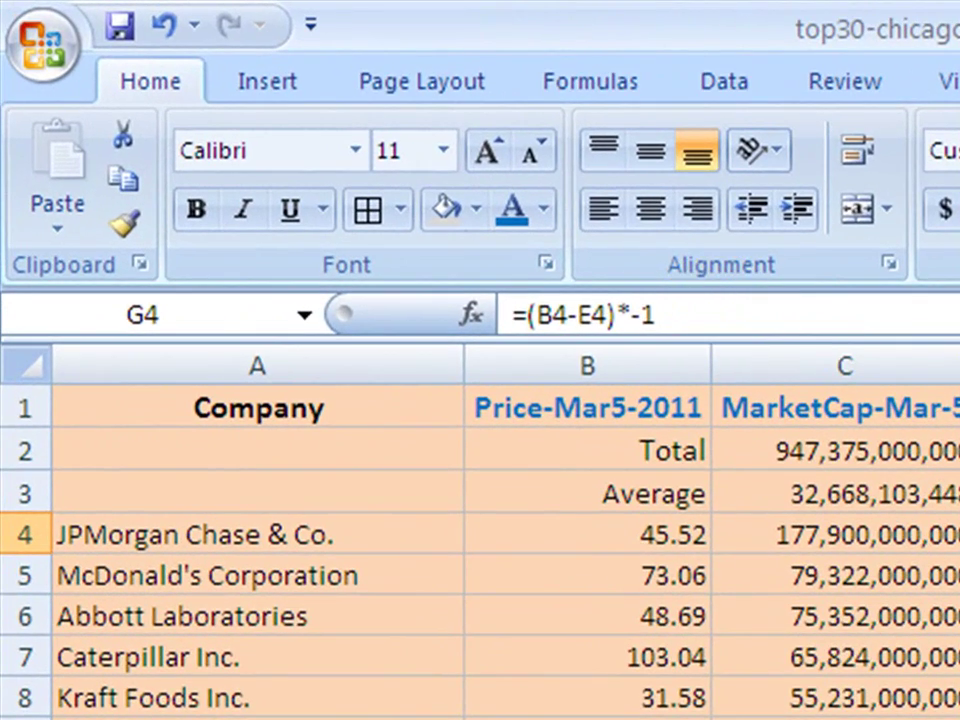
key(Right)
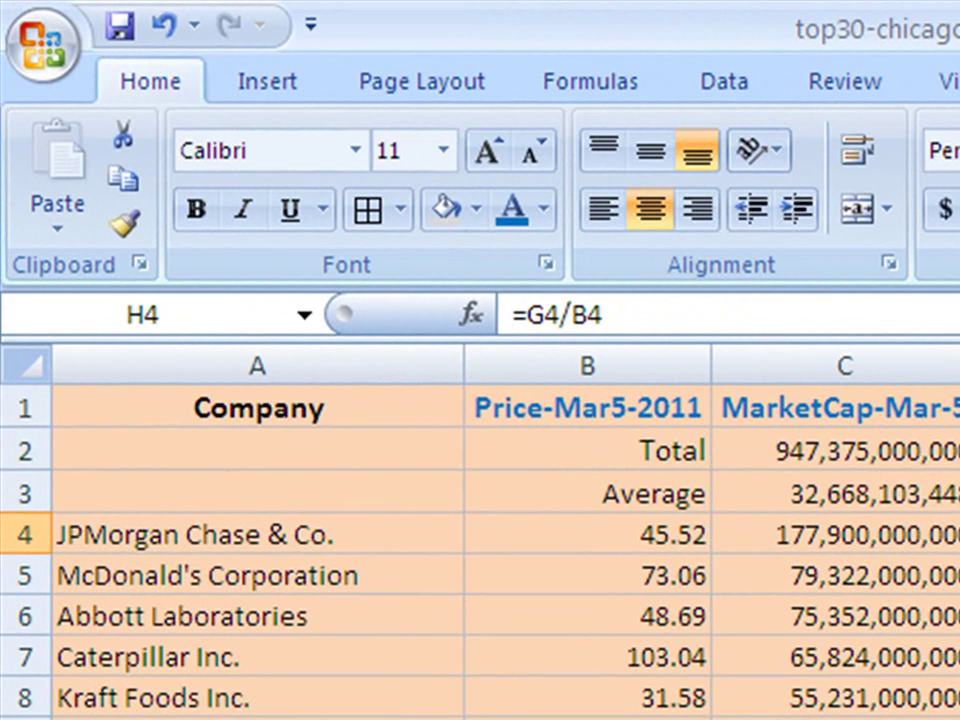
key(Left)
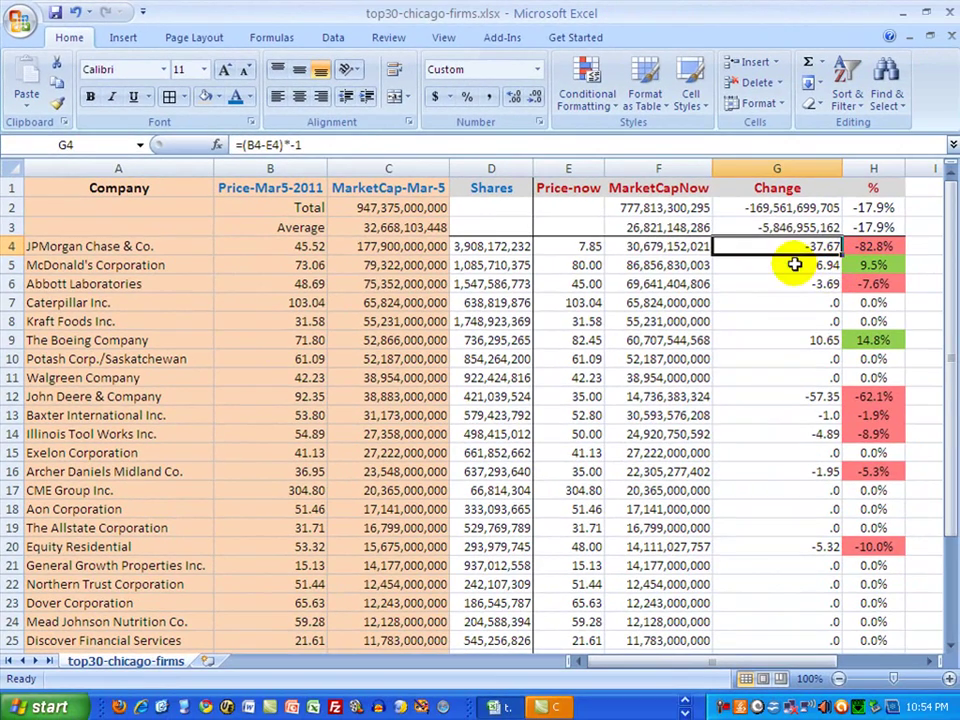
click(773, 265)
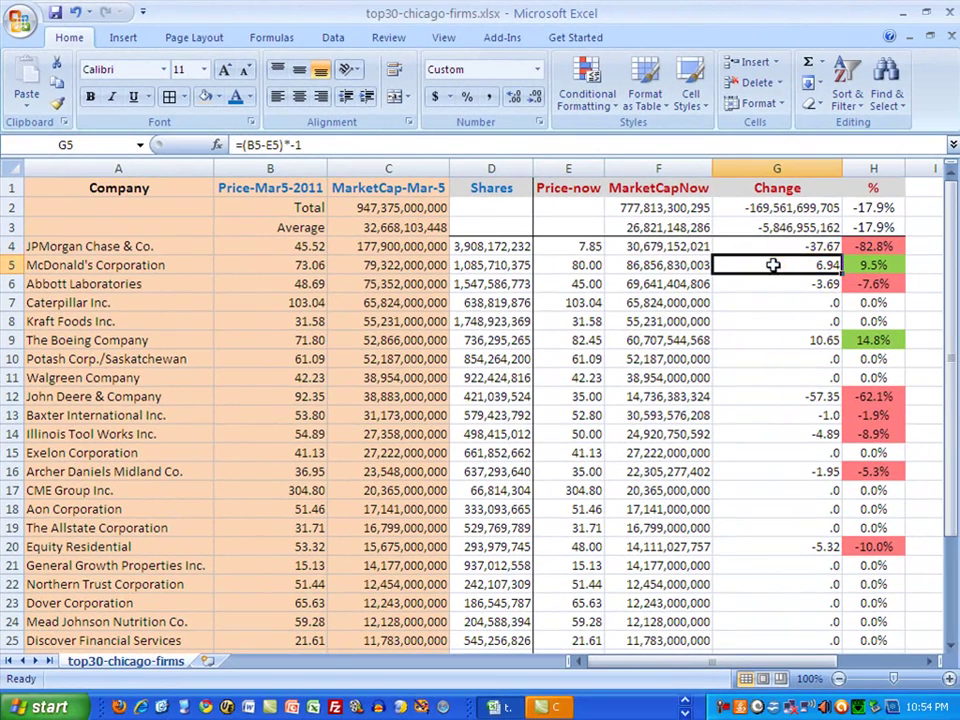
click(665, 248)
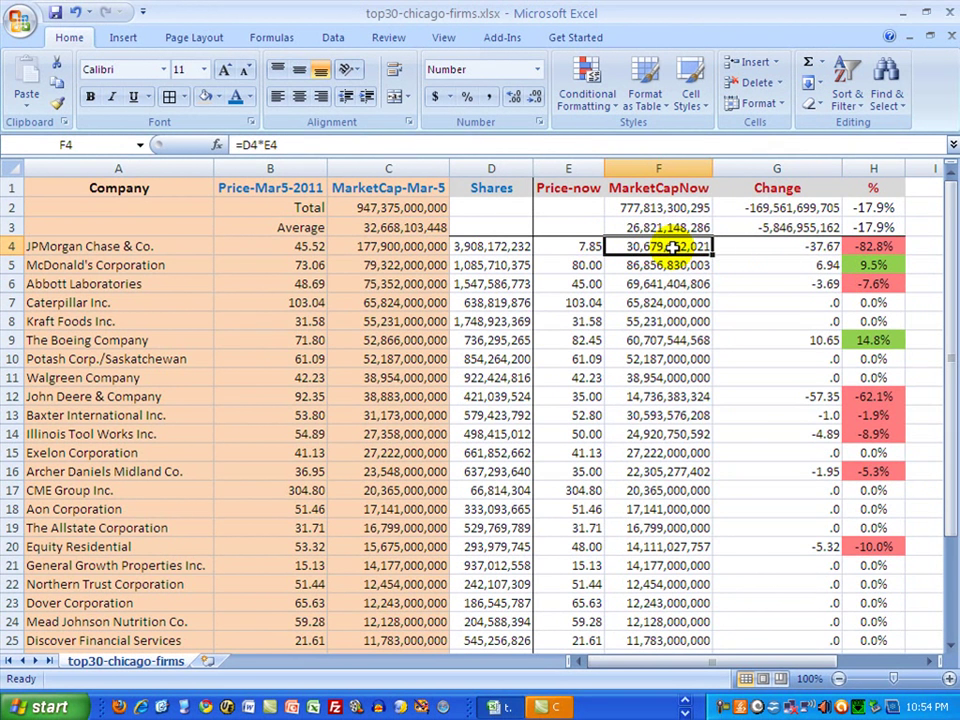
click(575, 267)
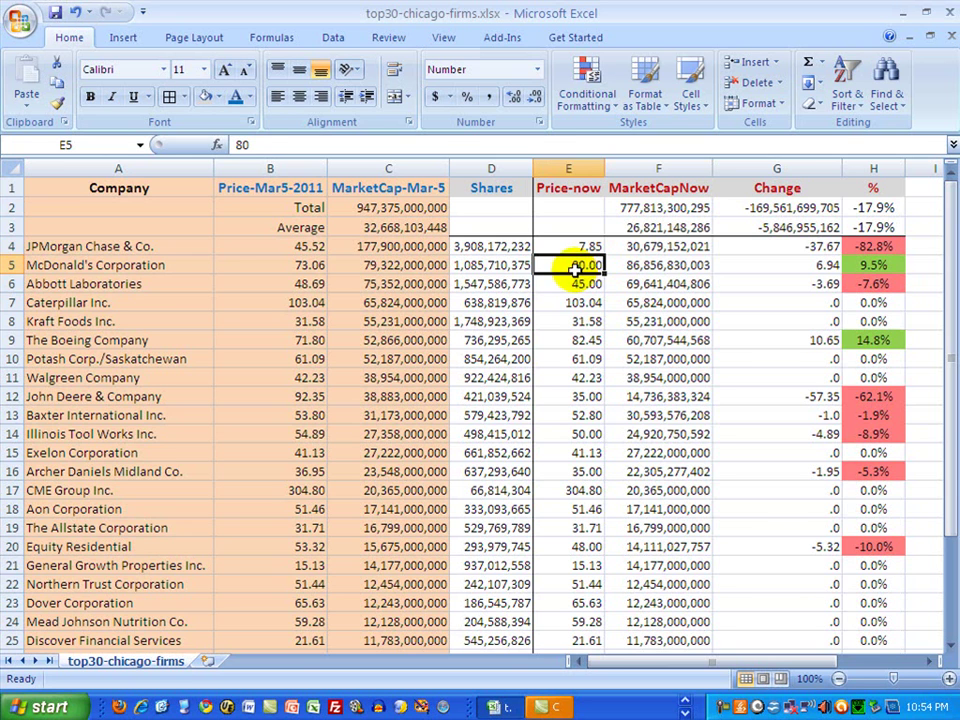
click(515, 268)
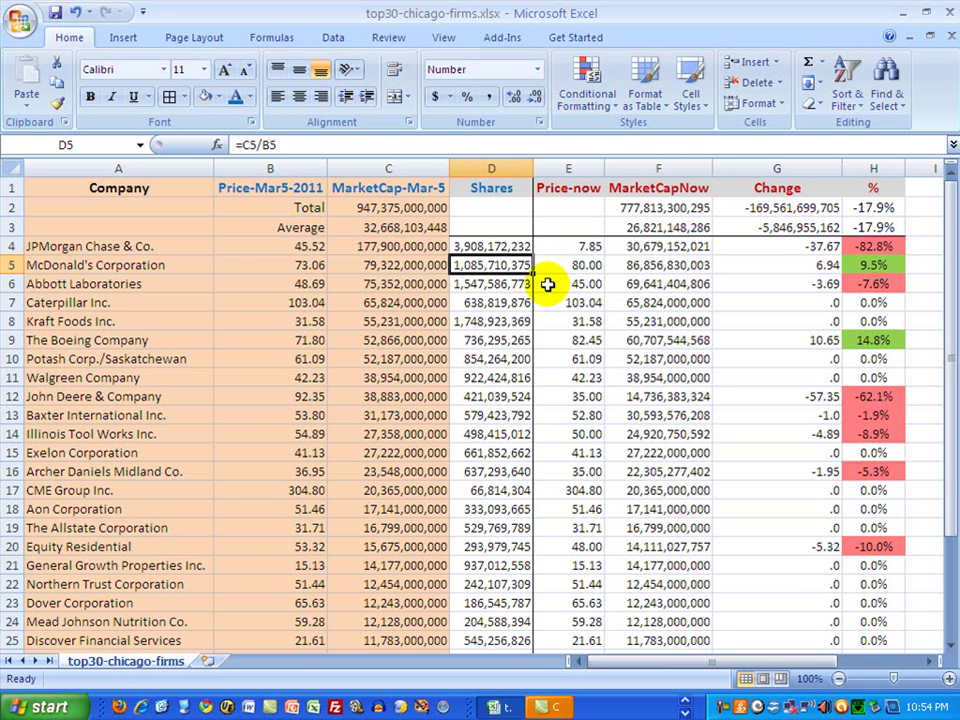
click(658, 278)
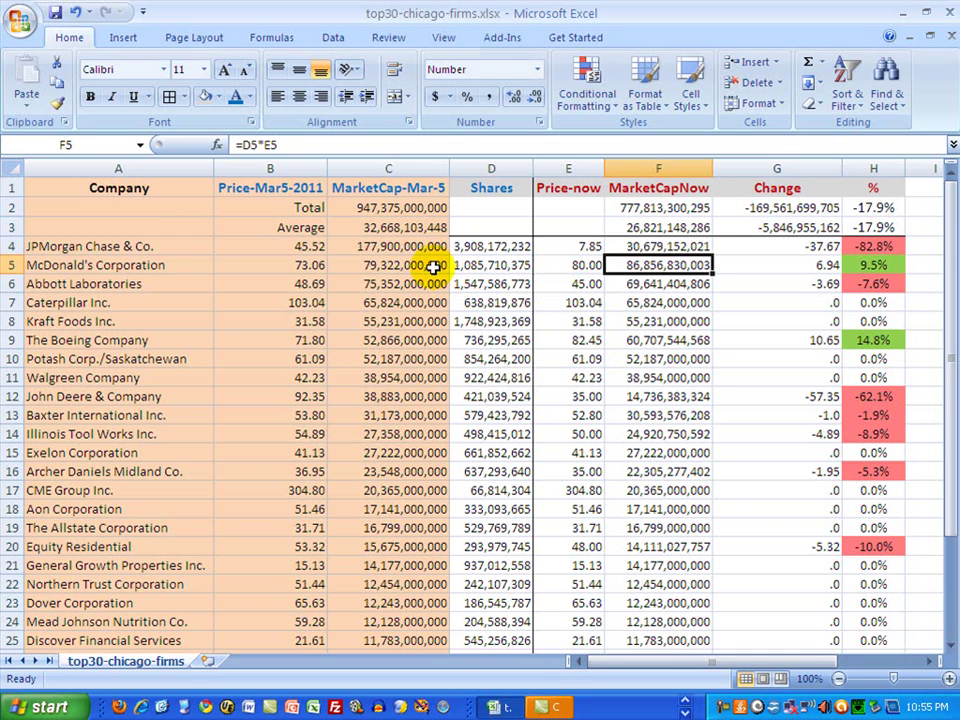
Step: Test McDonald's March 5 price at 100, then restore it to 73.06
click(325, 268)
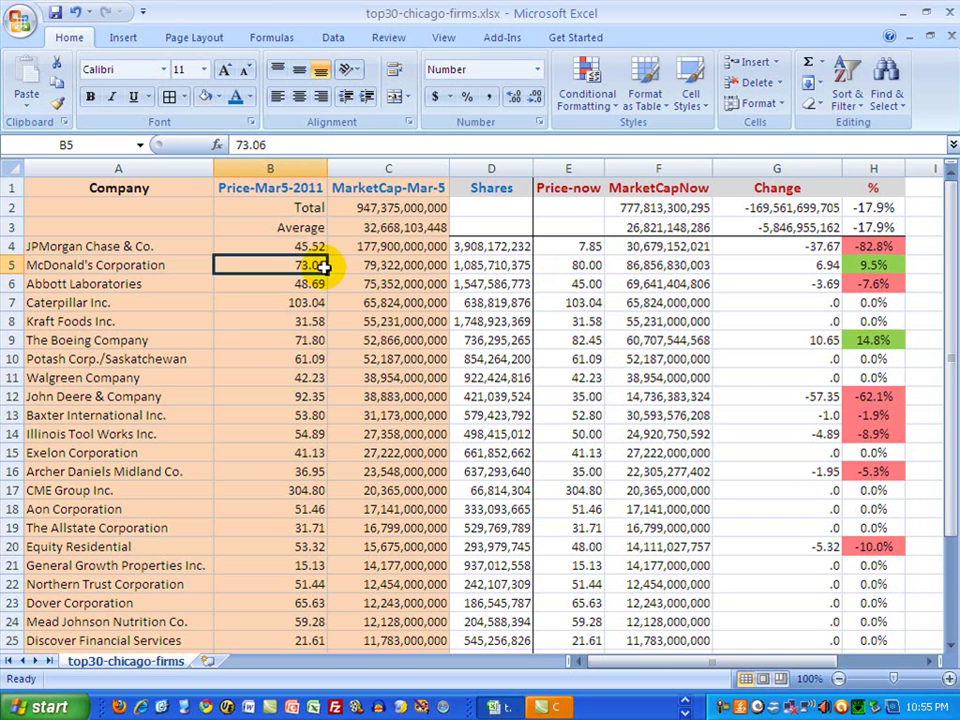
text(100)
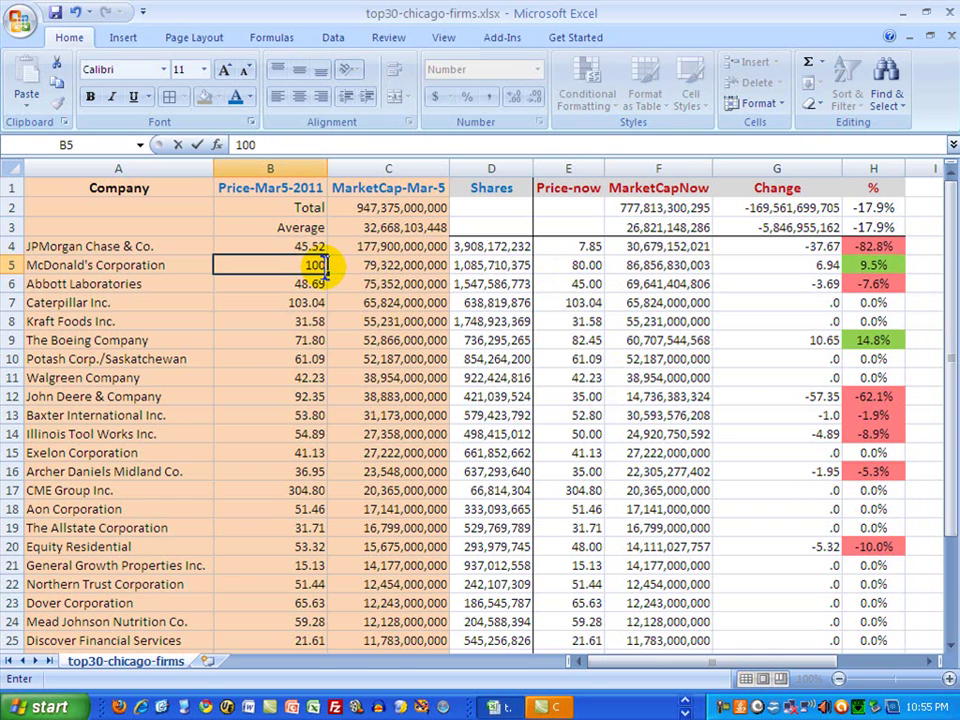
key(Return)
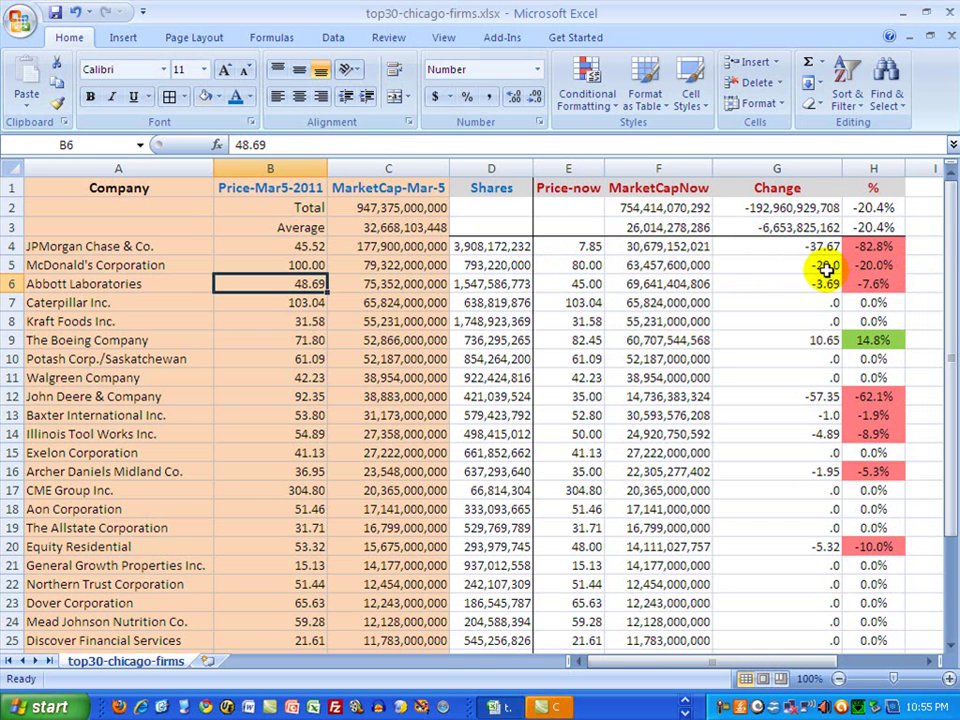
click(283, 267)
text(73.06)
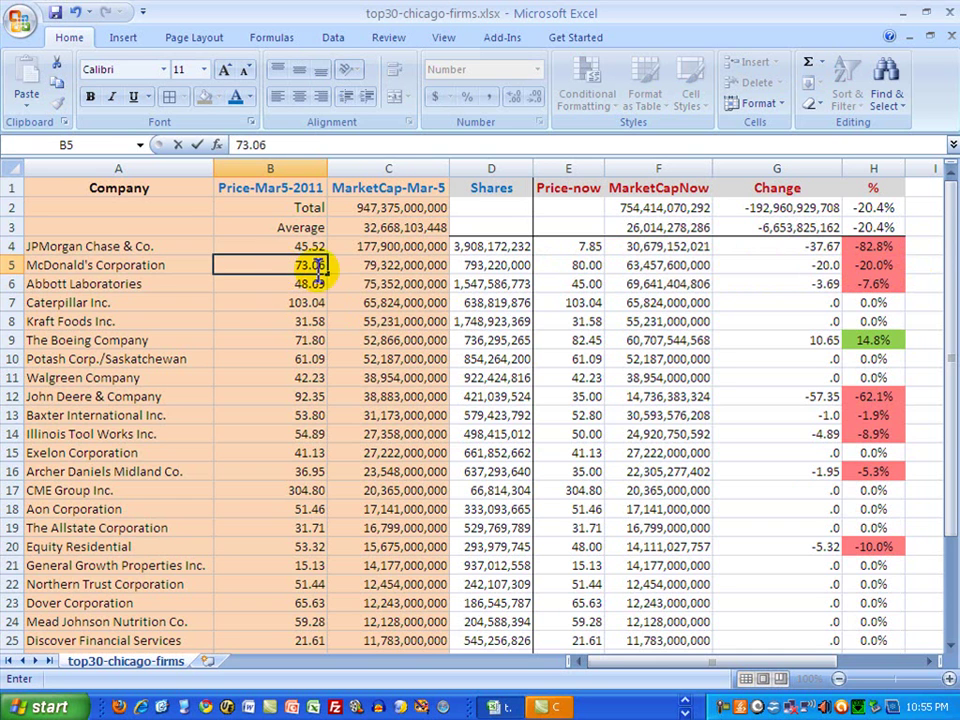
click(443, 317)
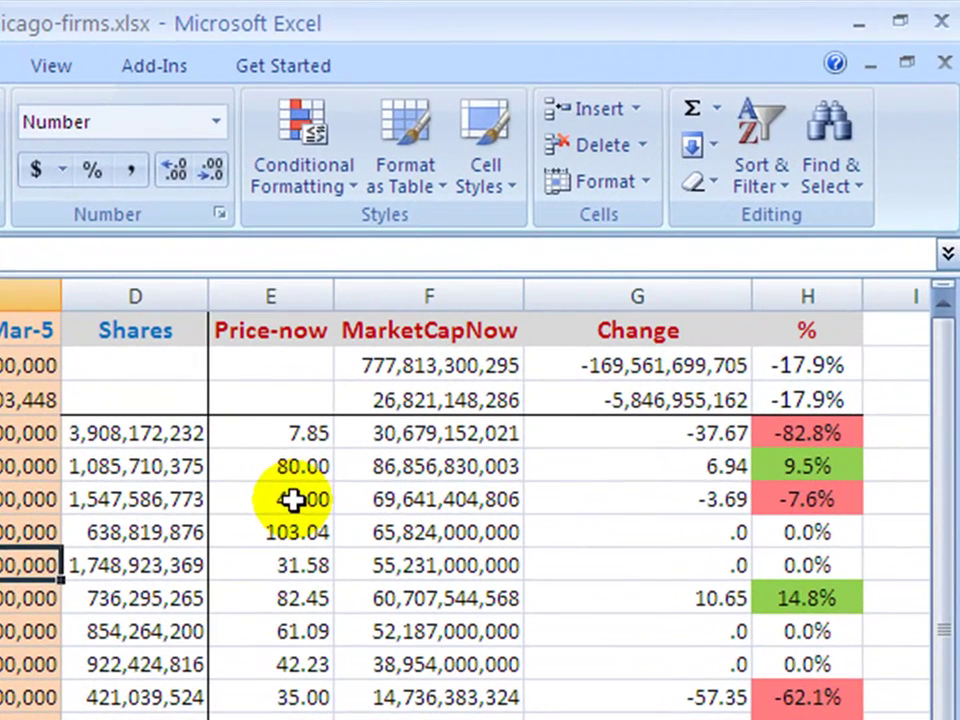
Step: Set Abbott Laboratories' current price in E6 to 30.00, then restore it to 45.00
click(559, 301)
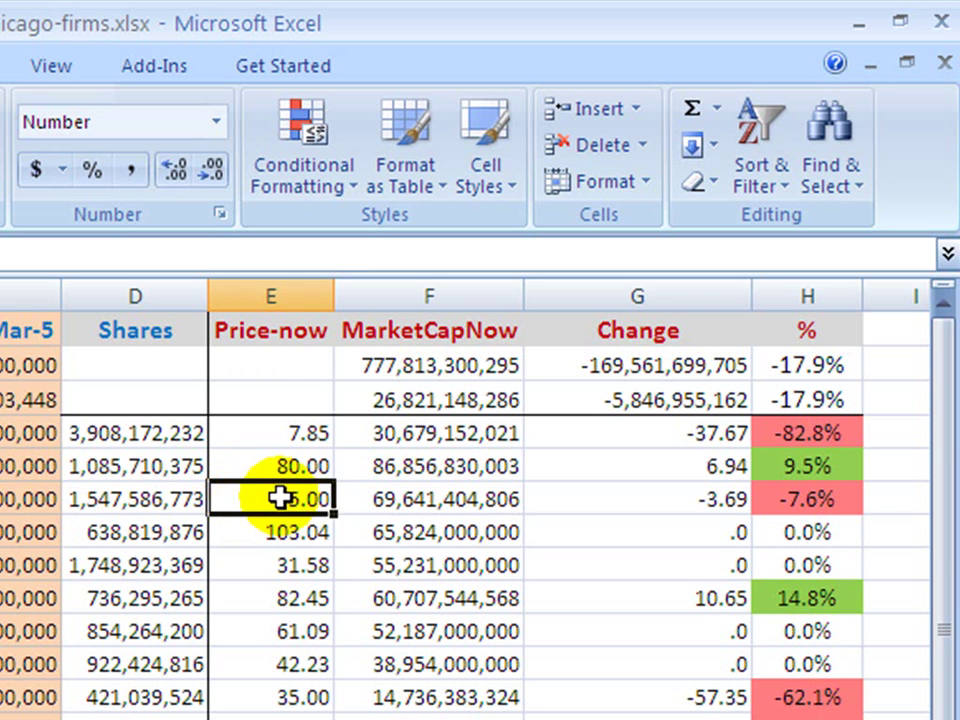
text(30)
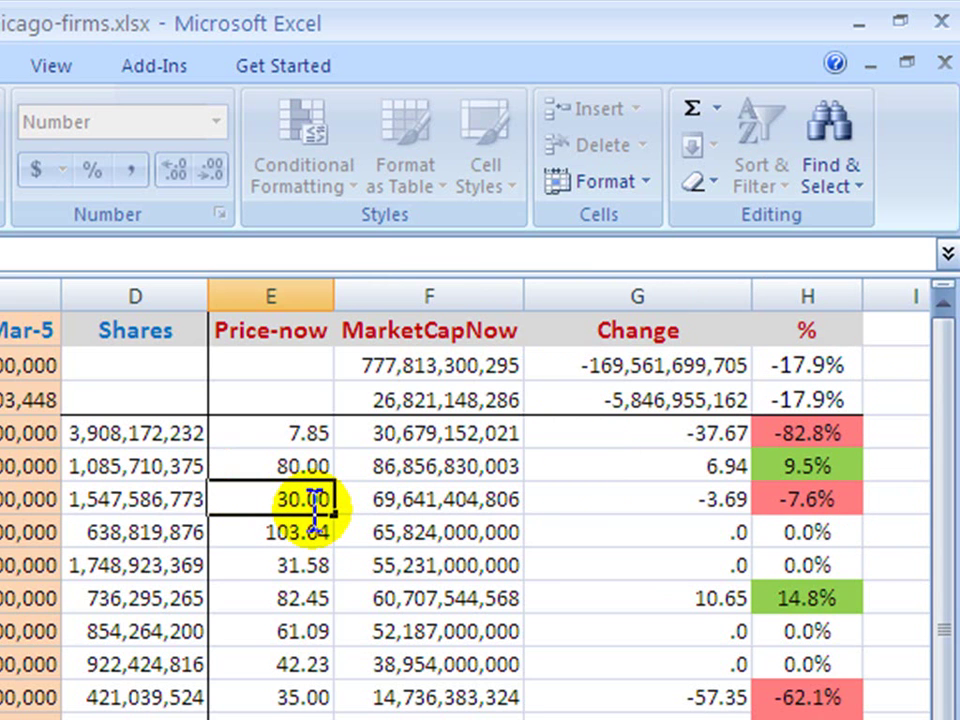
key(Return)
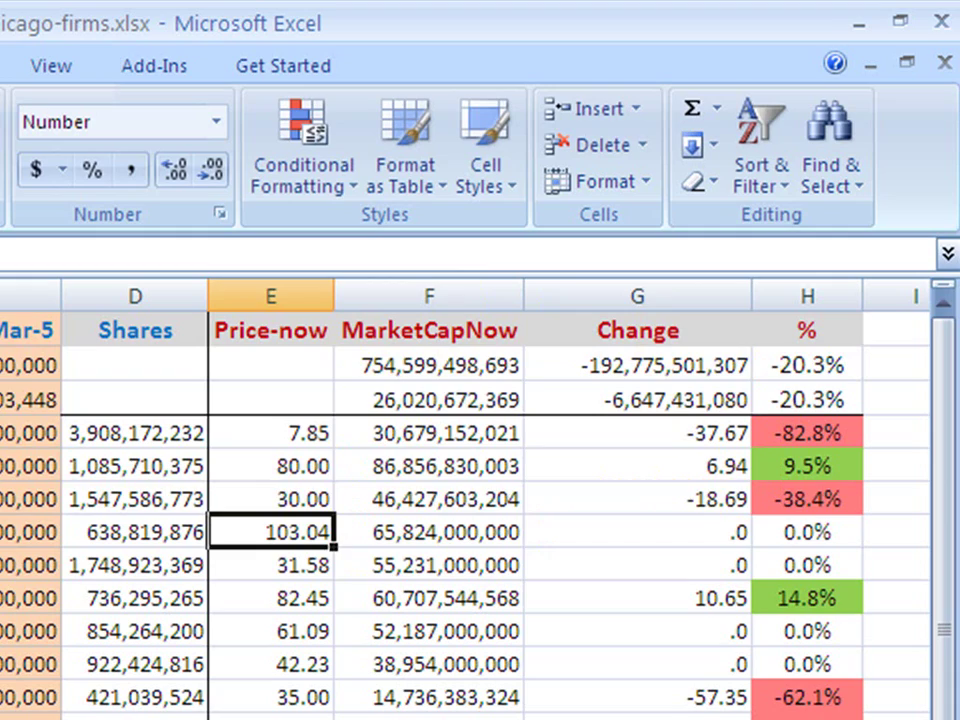
click(270, 499)
text(45)
key(ctrl+Return)
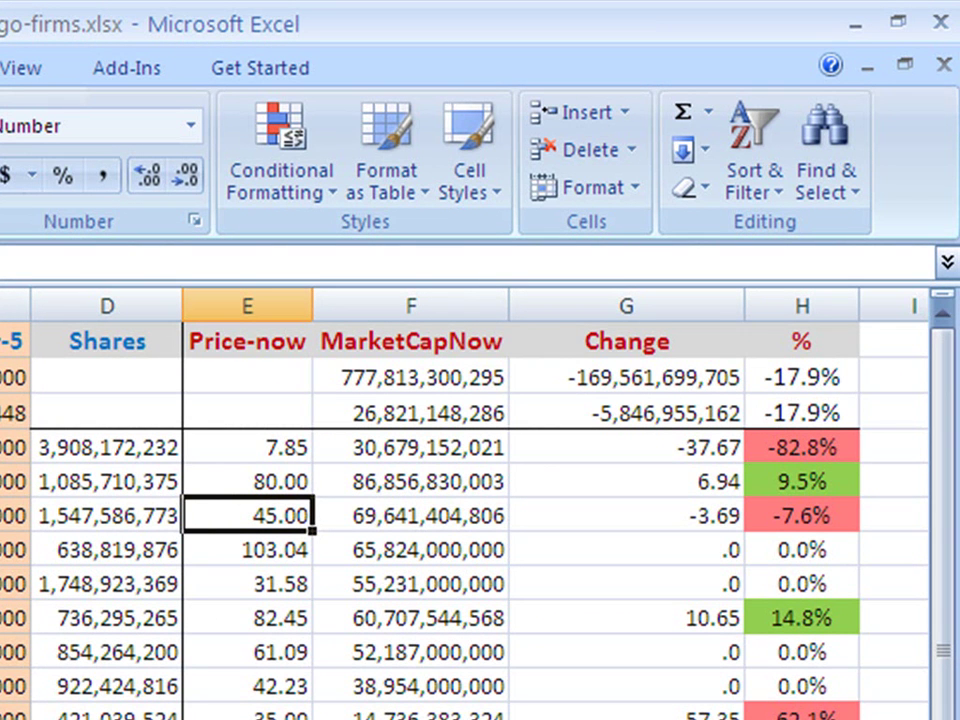
Step: Reapply Abbott's 30.00 price and set Kraft Foods' current price in E8 to 30.00
key(ctrl+y)
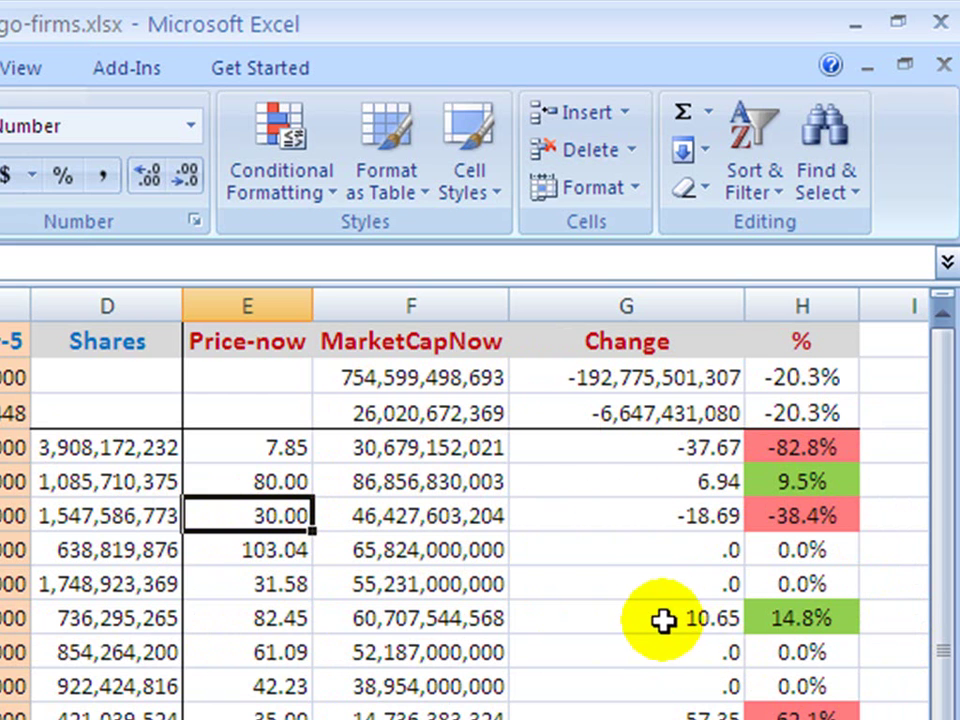
click(258, 590)
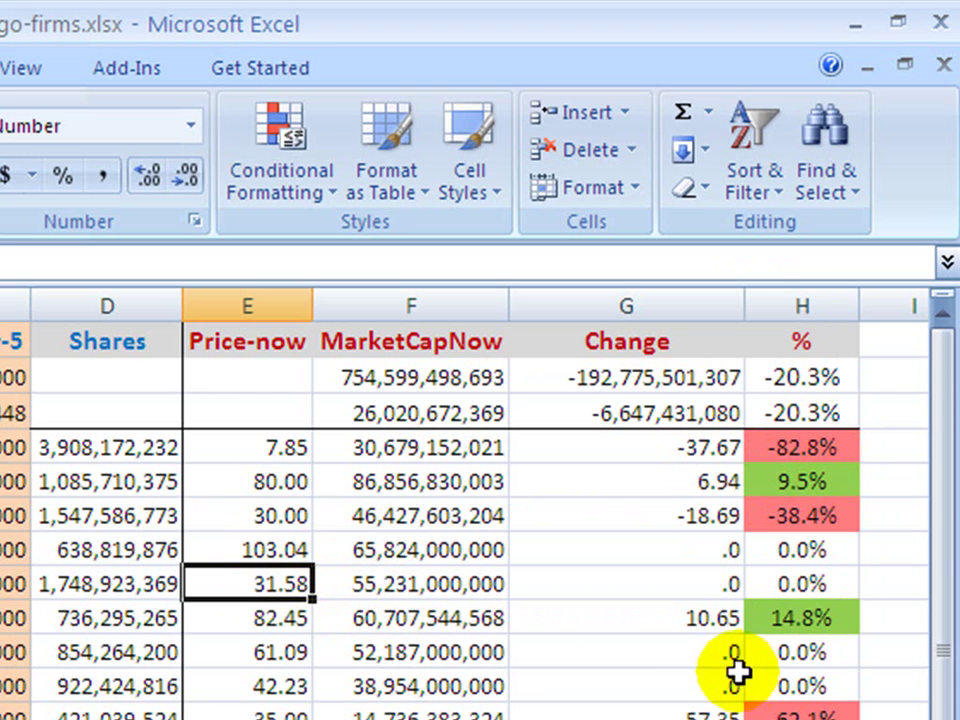
click(272, 583)
text(300)
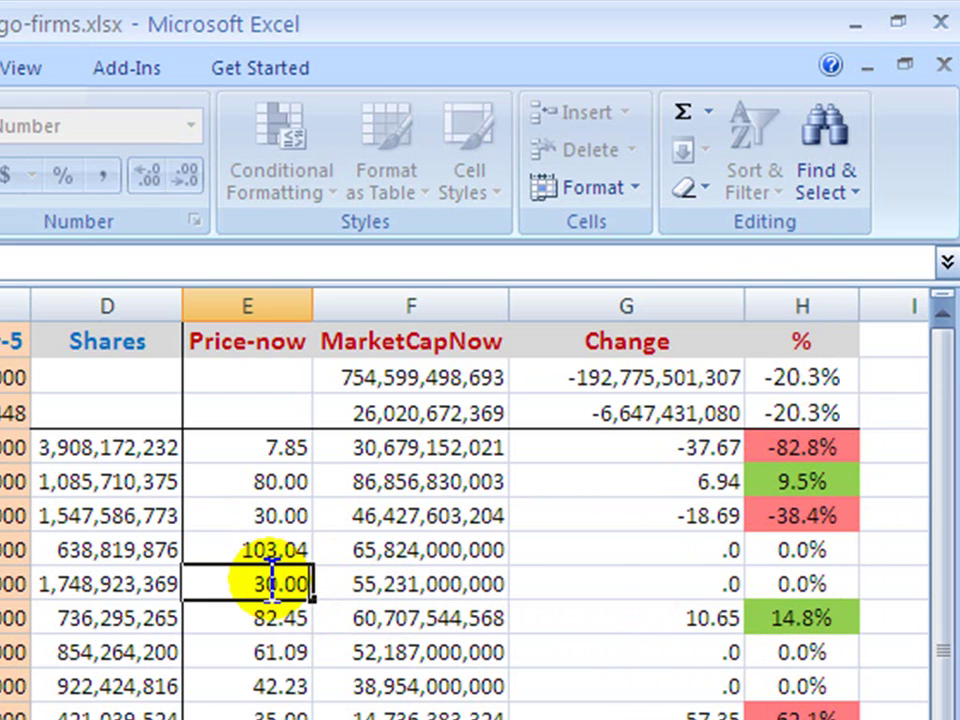
key(Return)
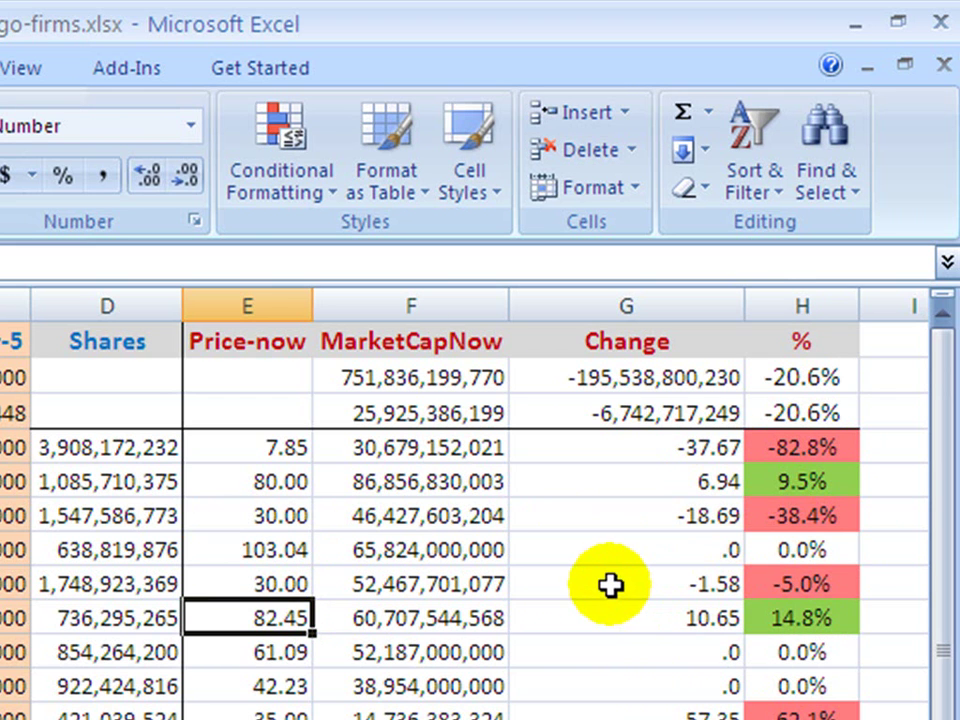
click(285, 455)
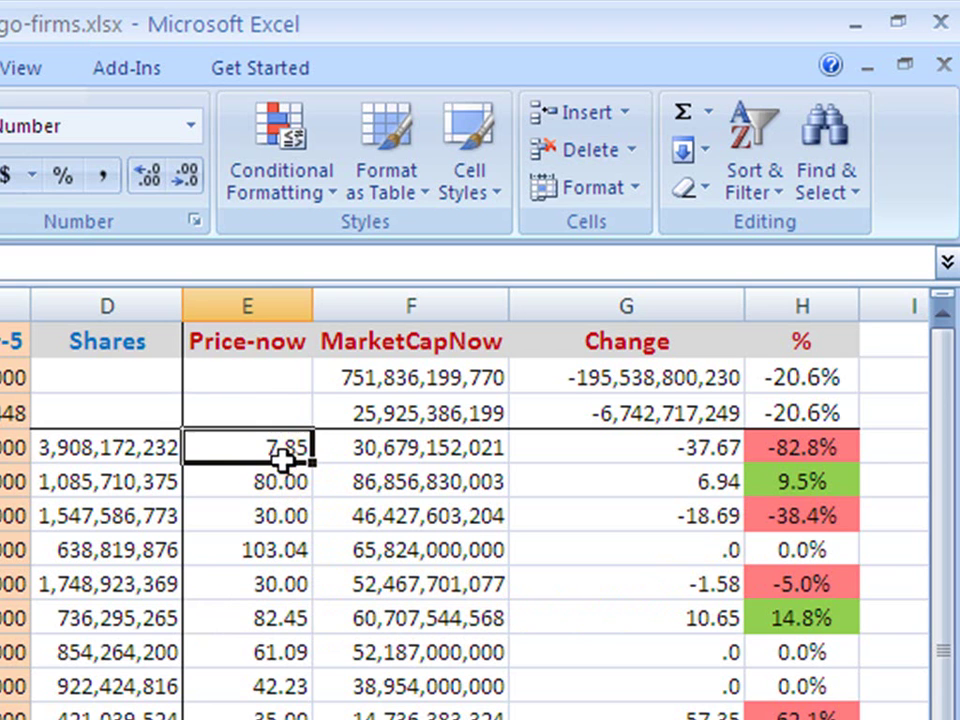
click(278, 462)
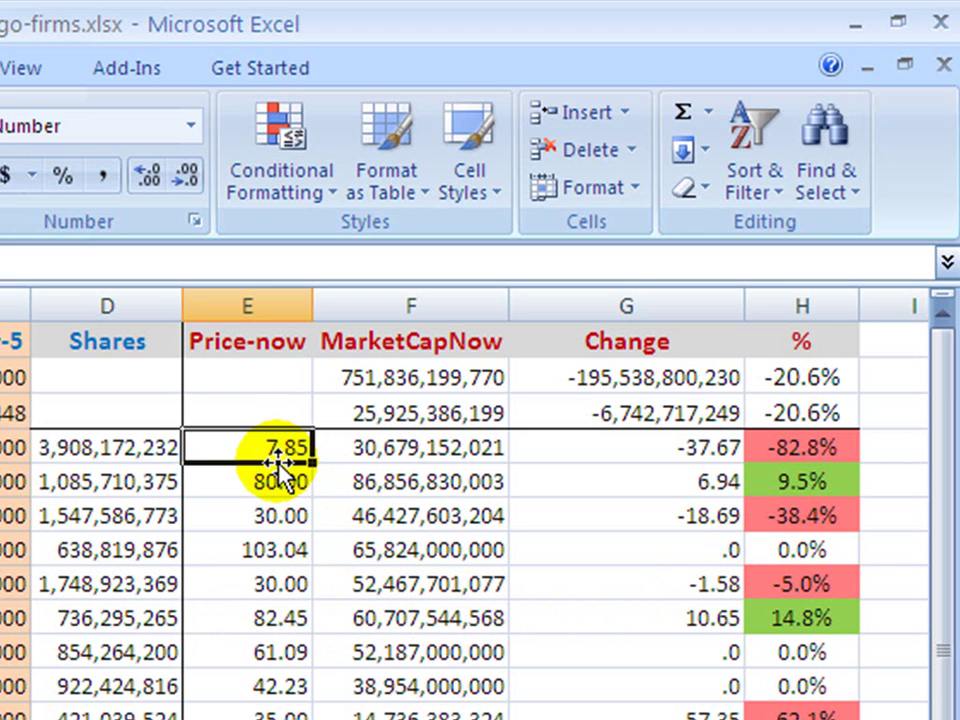
click(412, 452)
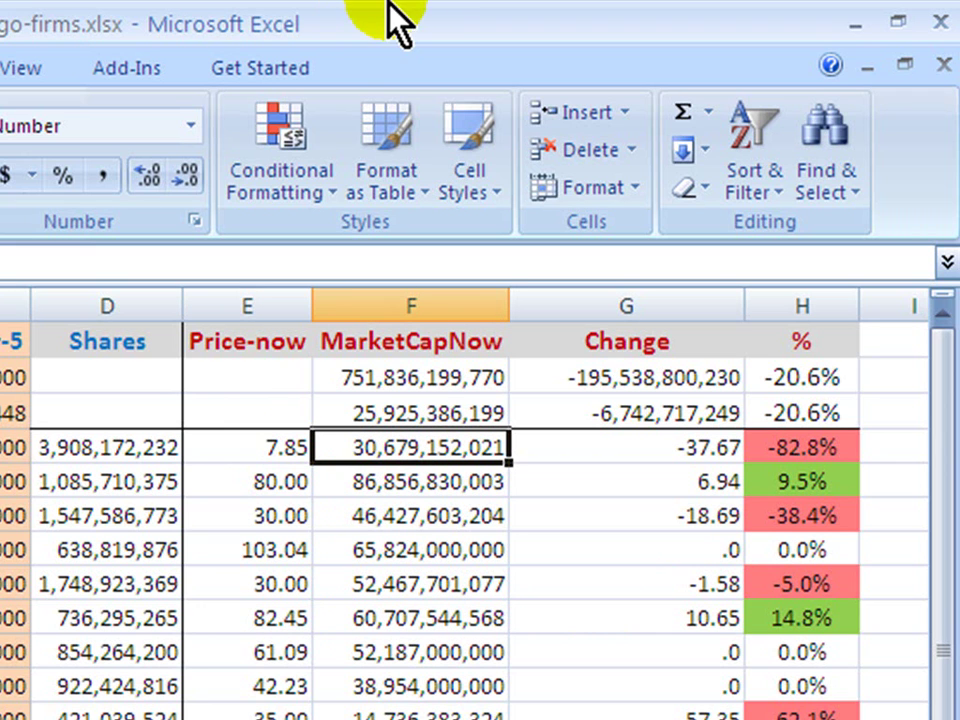
click(575, 482)
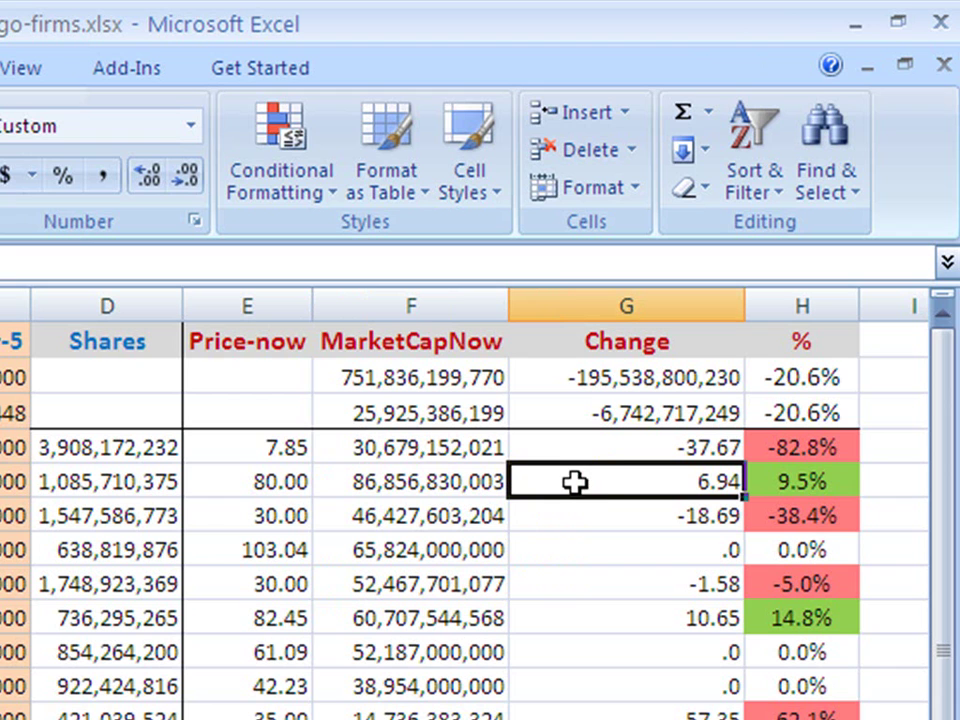
click(575, 482)
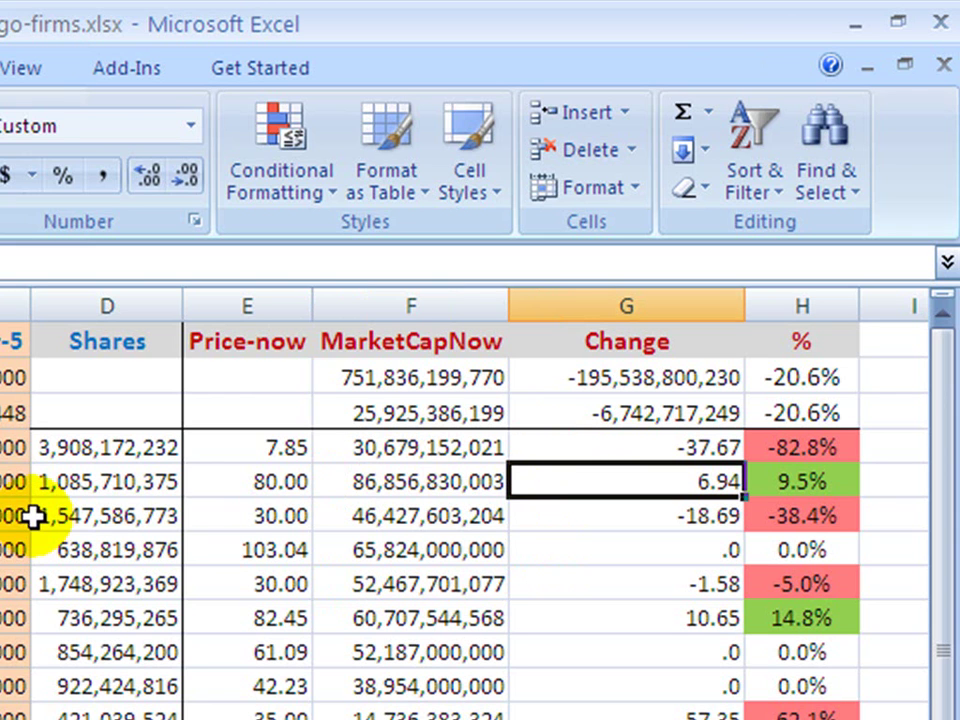
click(537, 524)
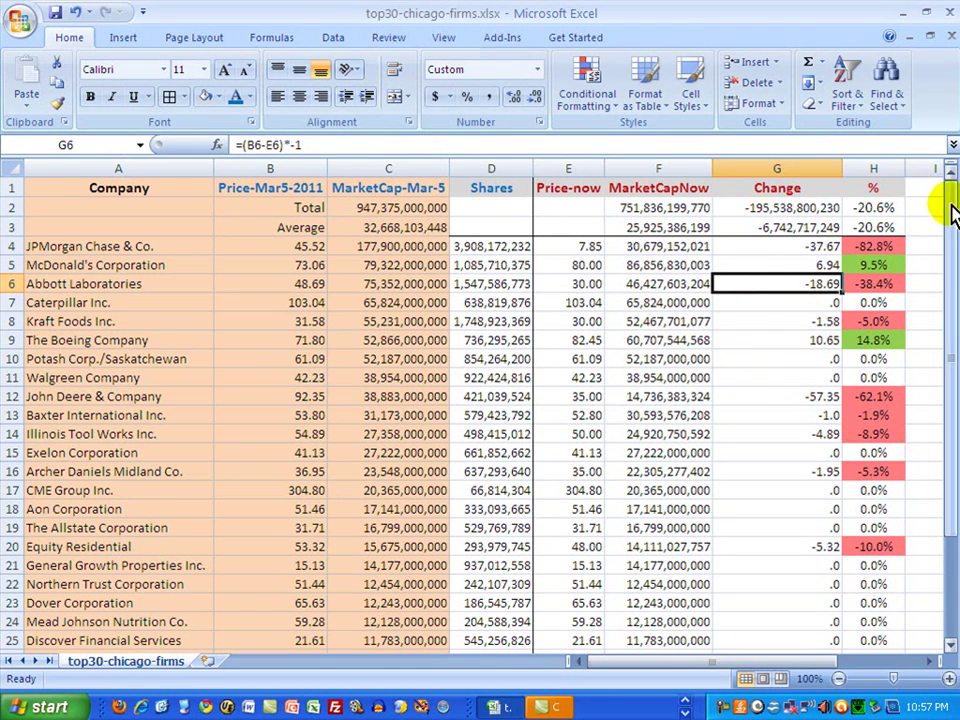
drag(950, 210, 952, 246)
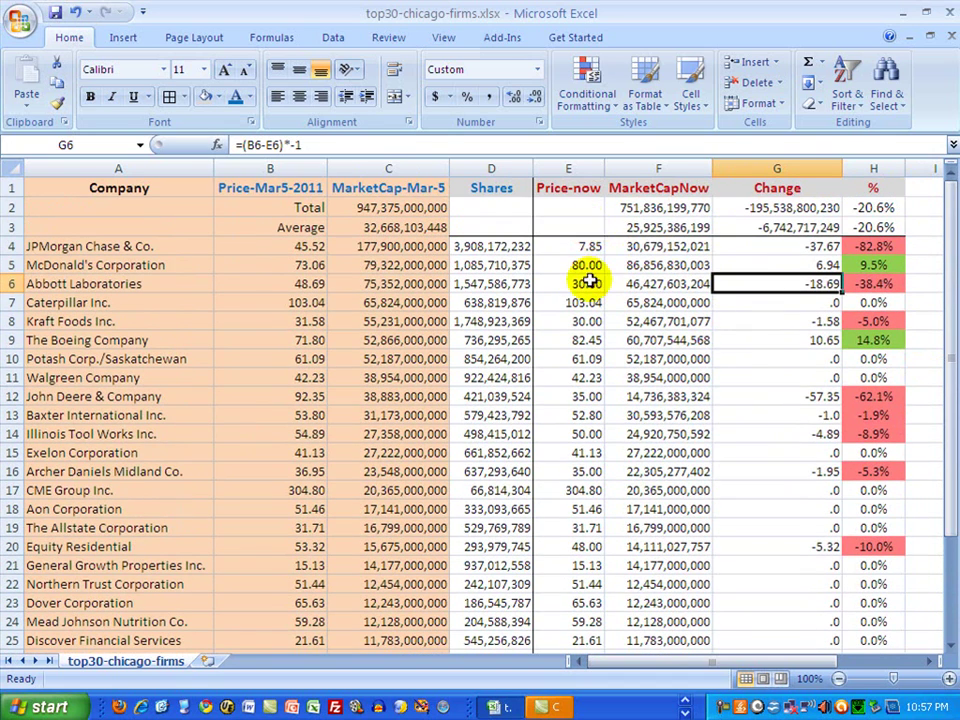
click(286, 248)
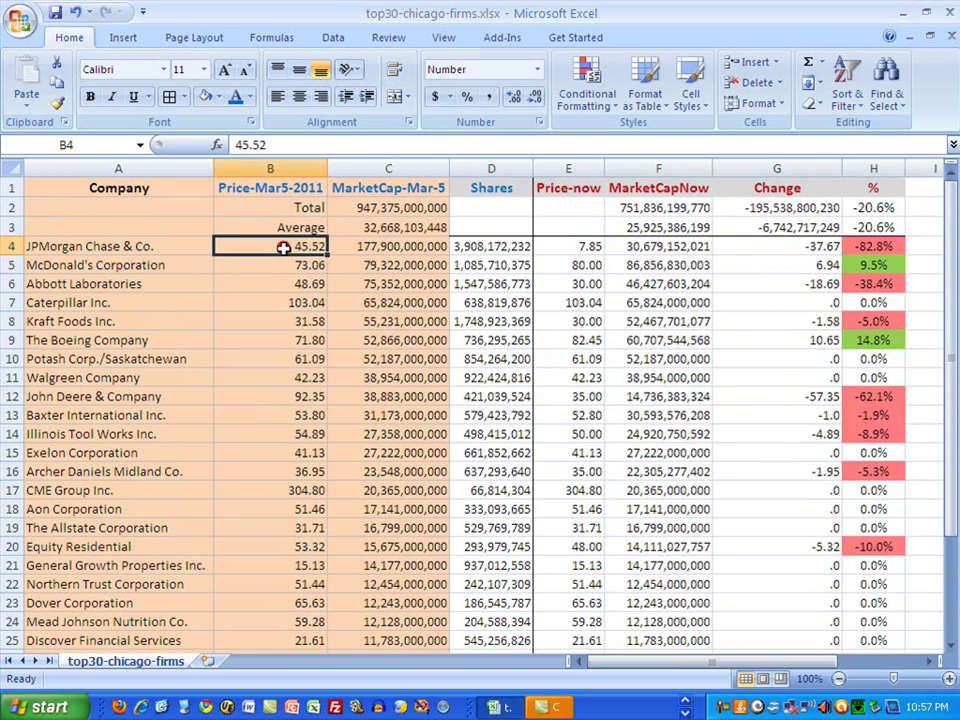
click(400, 253)
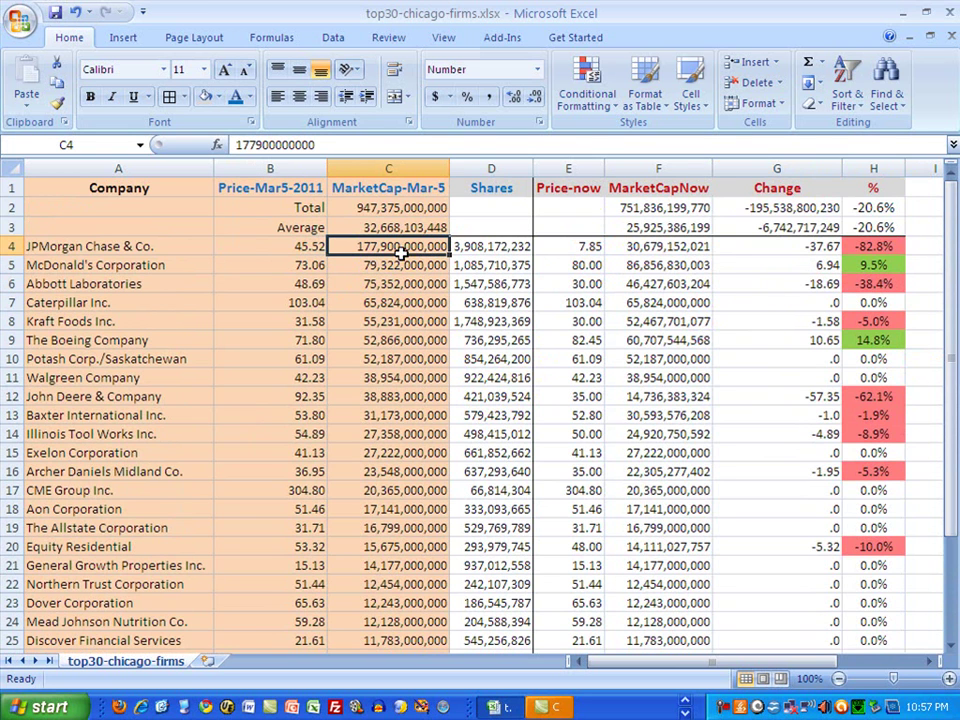
click(495, 265)
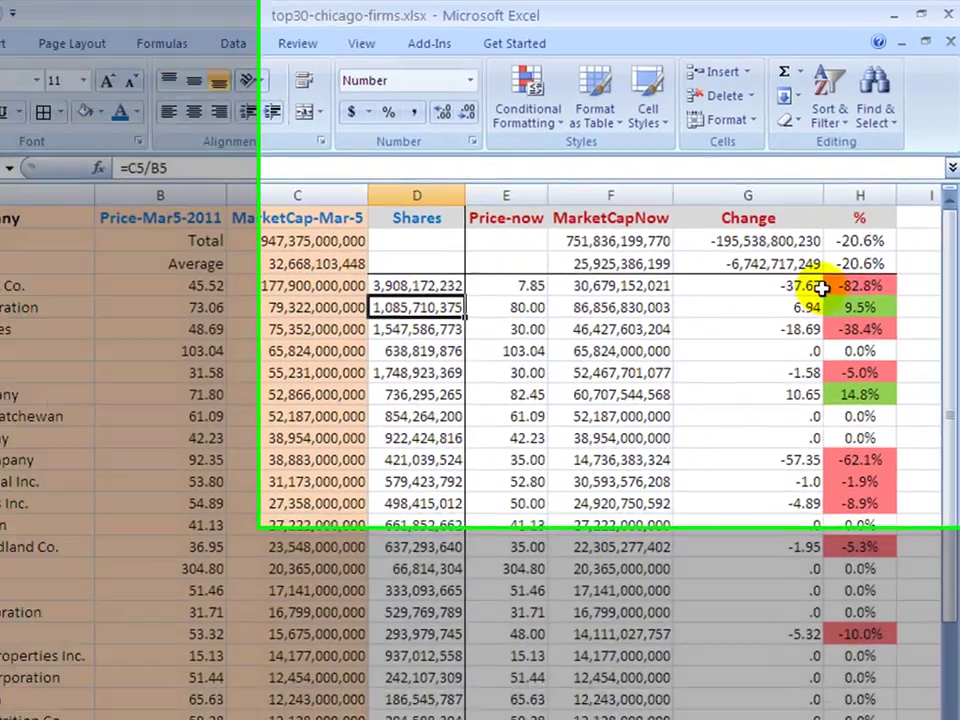
click(815, 287)
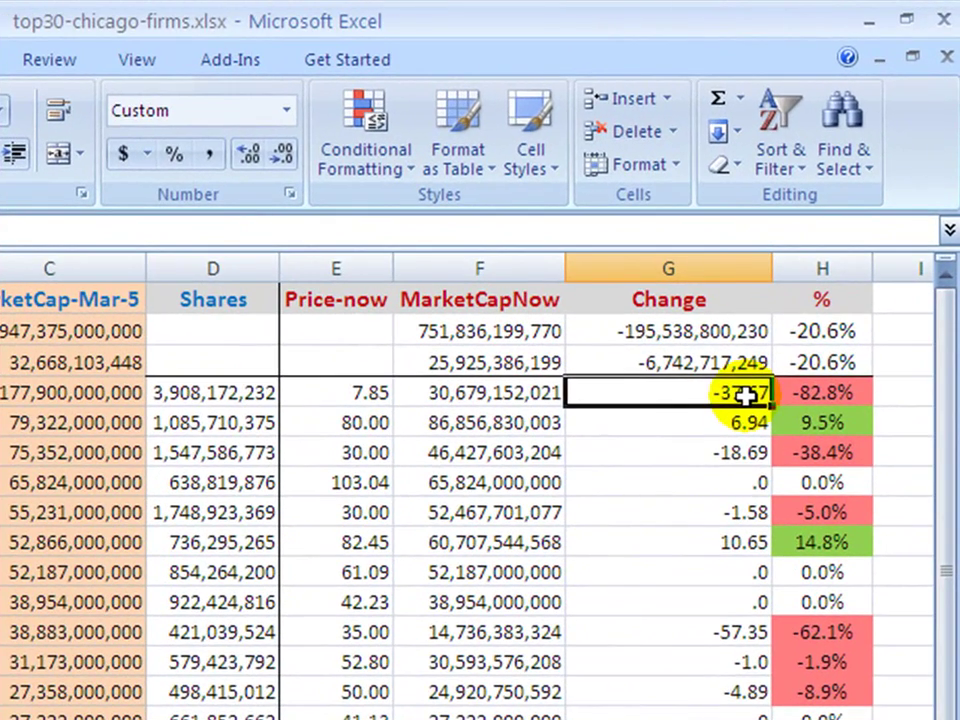
click(760, 488)
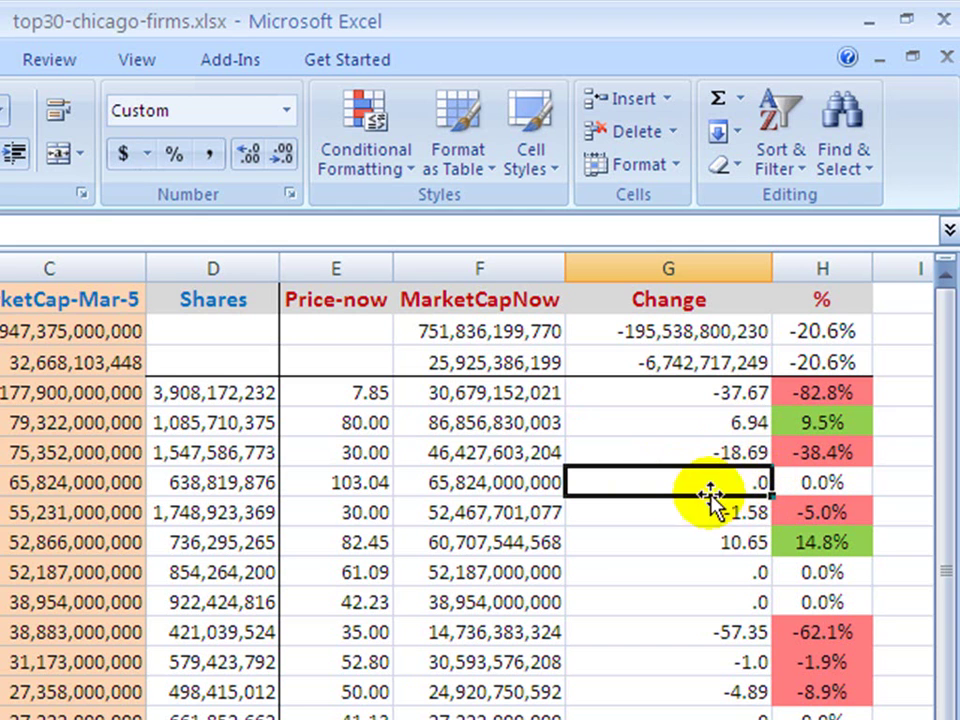
click(682, 568)
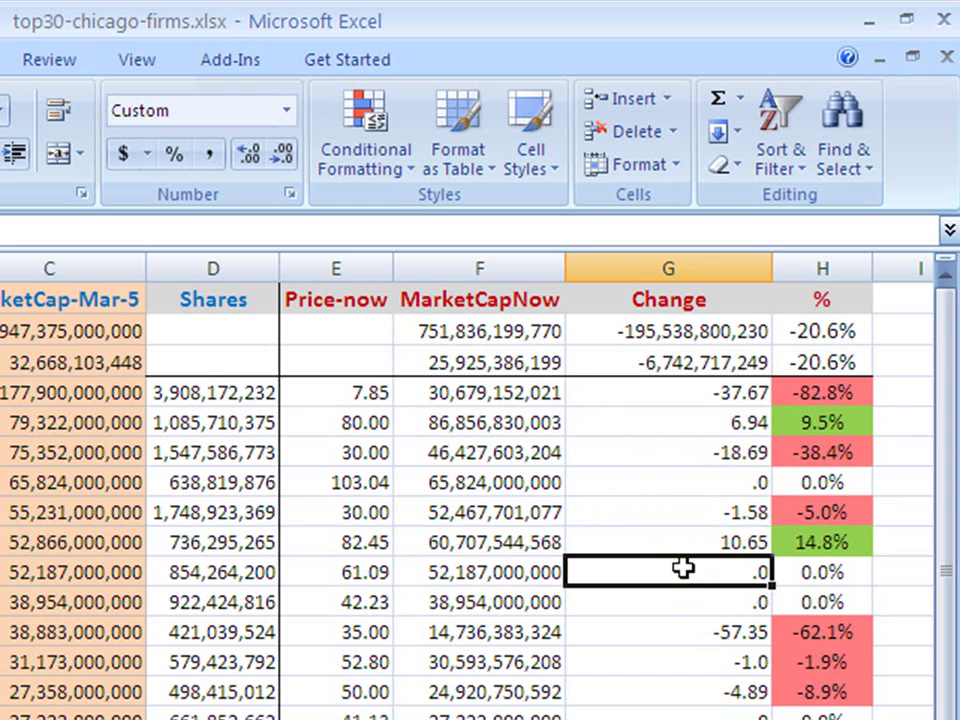
click(864, 396)
click(860, 427)
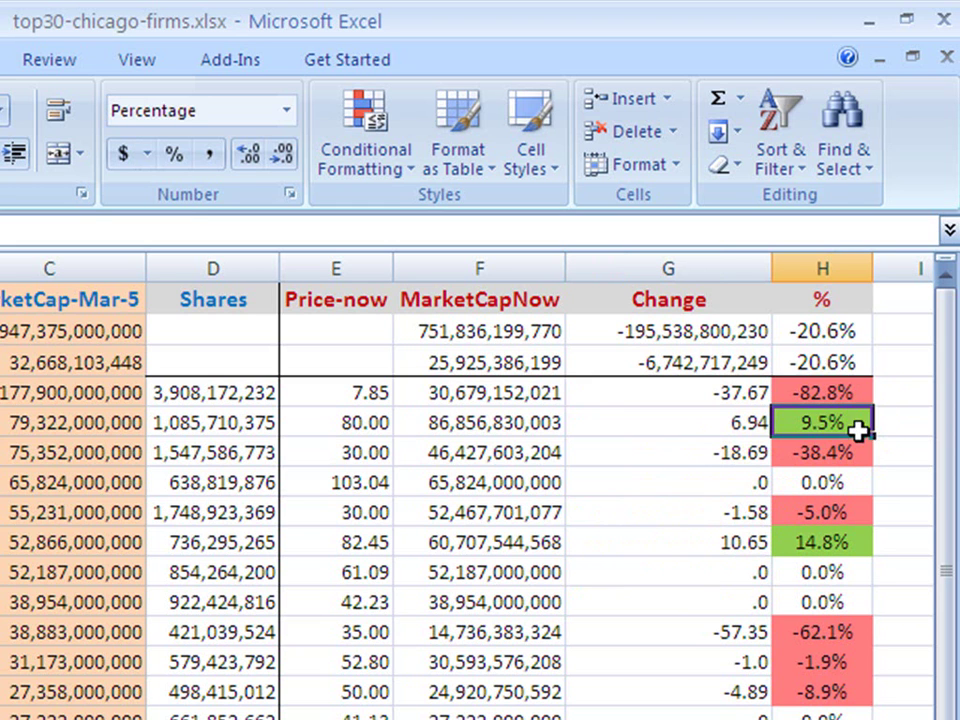
click(849, 456)
click(845, 481)
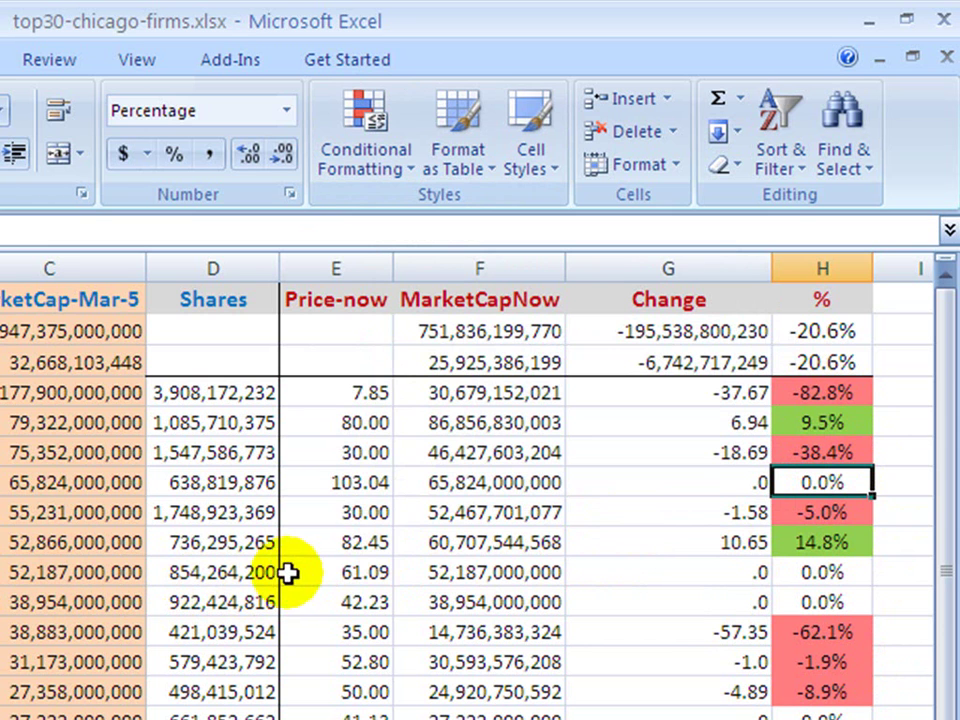
Step: Change Potash's current price in E10 from 61.09 to 60.00
click(345, 574)
click(345, 574)
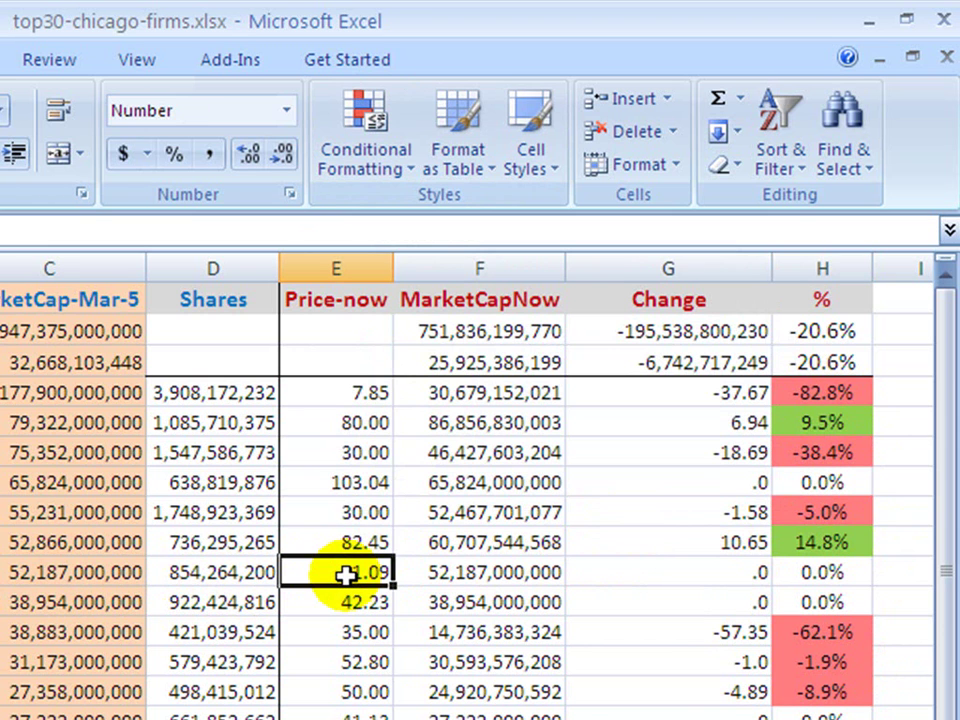
text(60.)
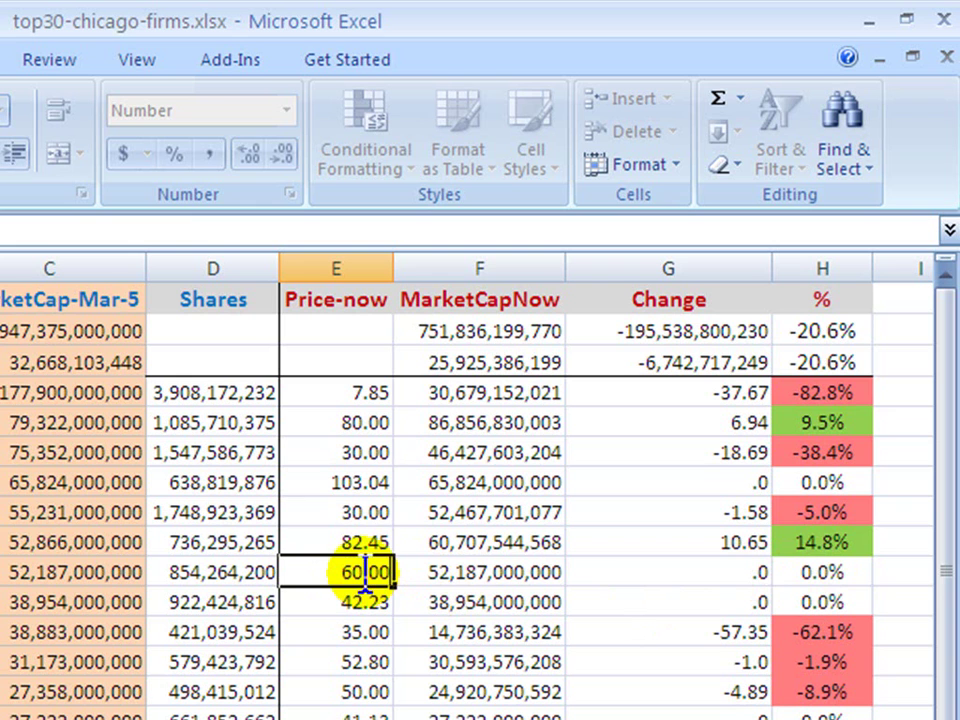
key(Return)
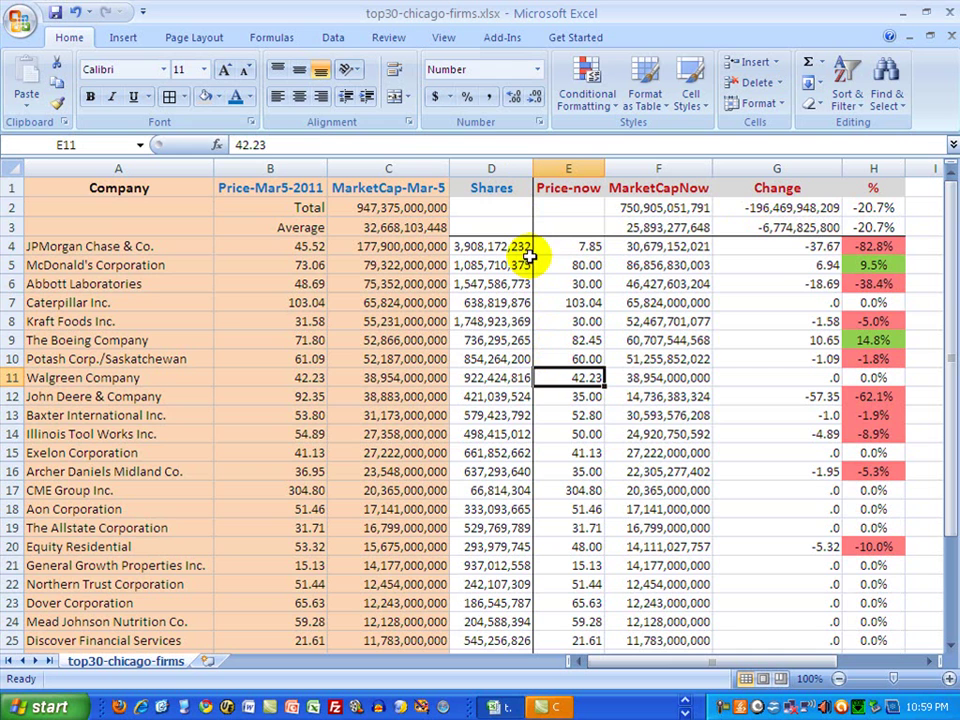
Step: Give A4:C4 a coloured top border line above JPMorgan Chase's row
drag(100, 246, 358, 246)
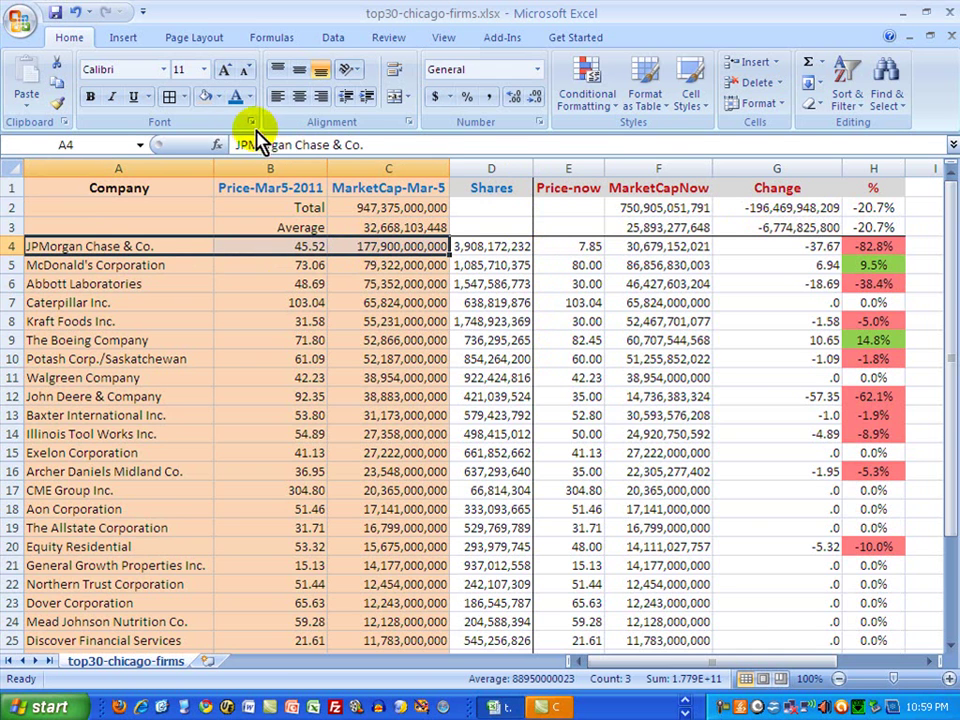
click(185, 97)
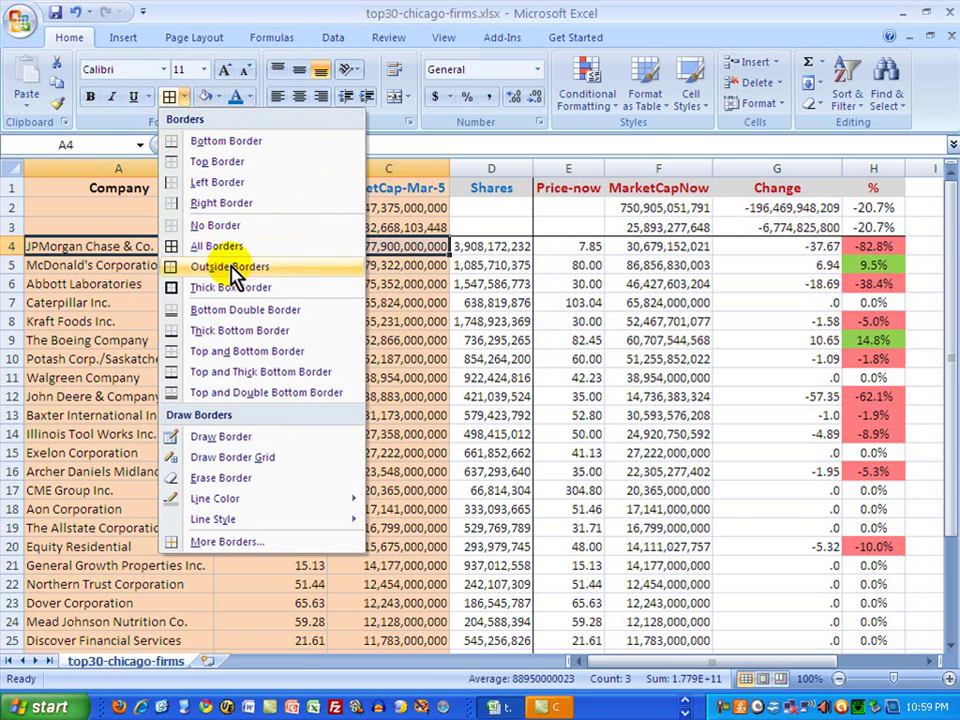
click(262, 500)
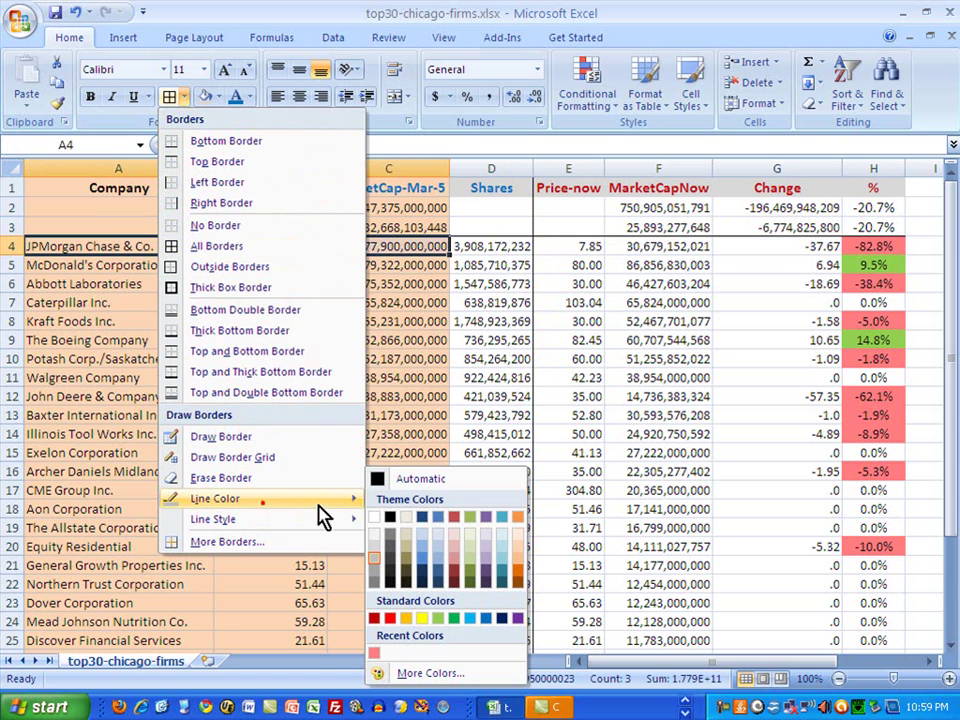
click(391, 517)
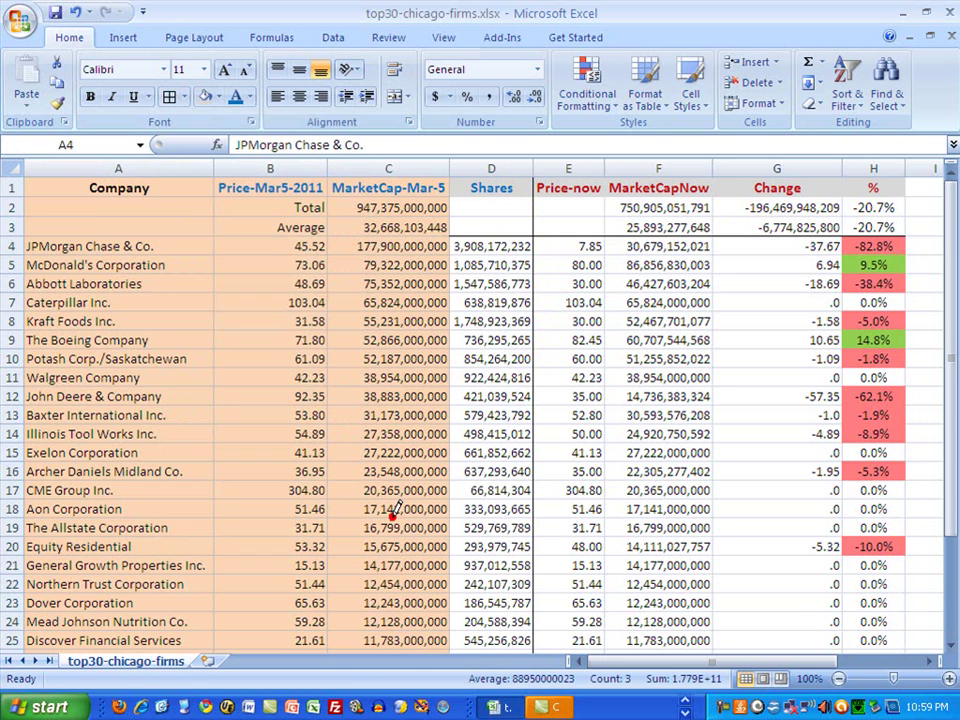
click(186, 96)
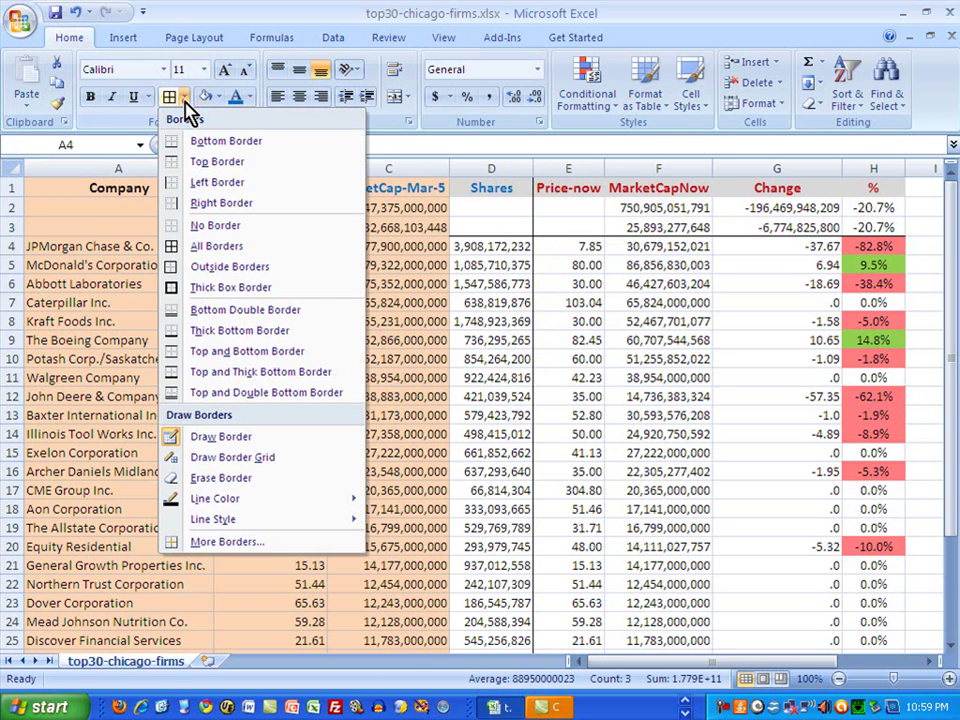
click(205, 163)
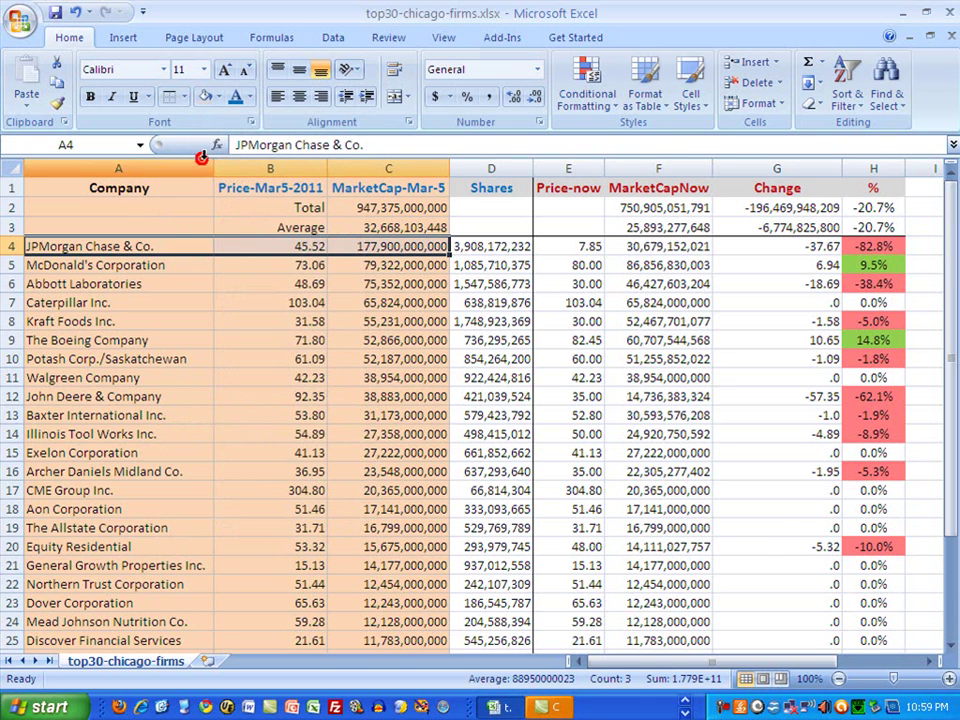
click(548, 321)
click(170, 207)
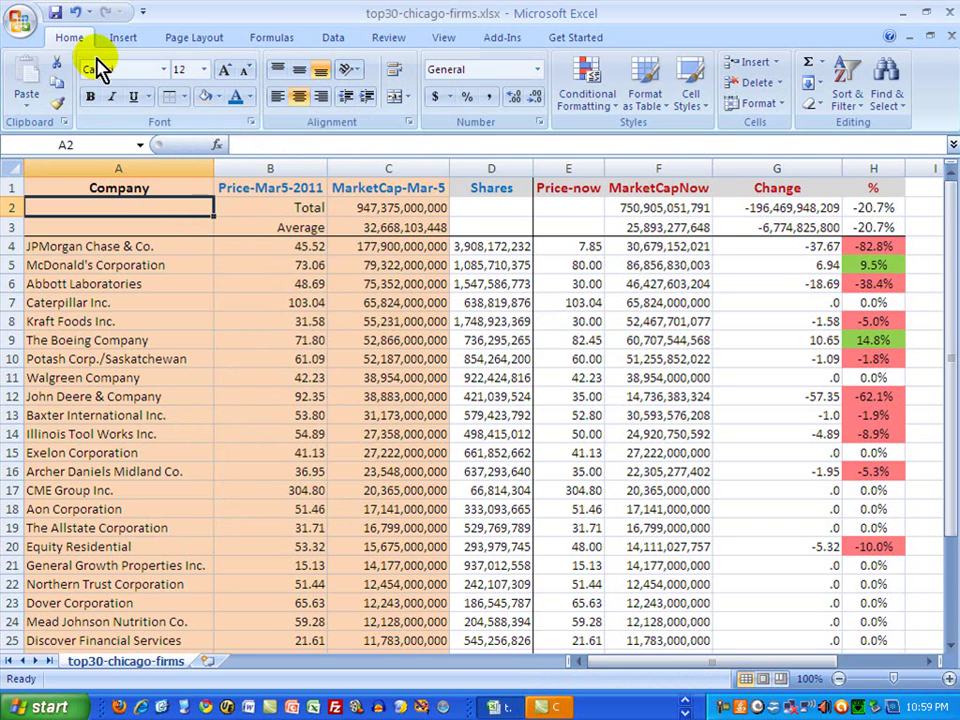
Step: Review the Company, Price-Mar5-2011, MarketCap-Mar-5, Shares and Price-now headers
click(148, 191)
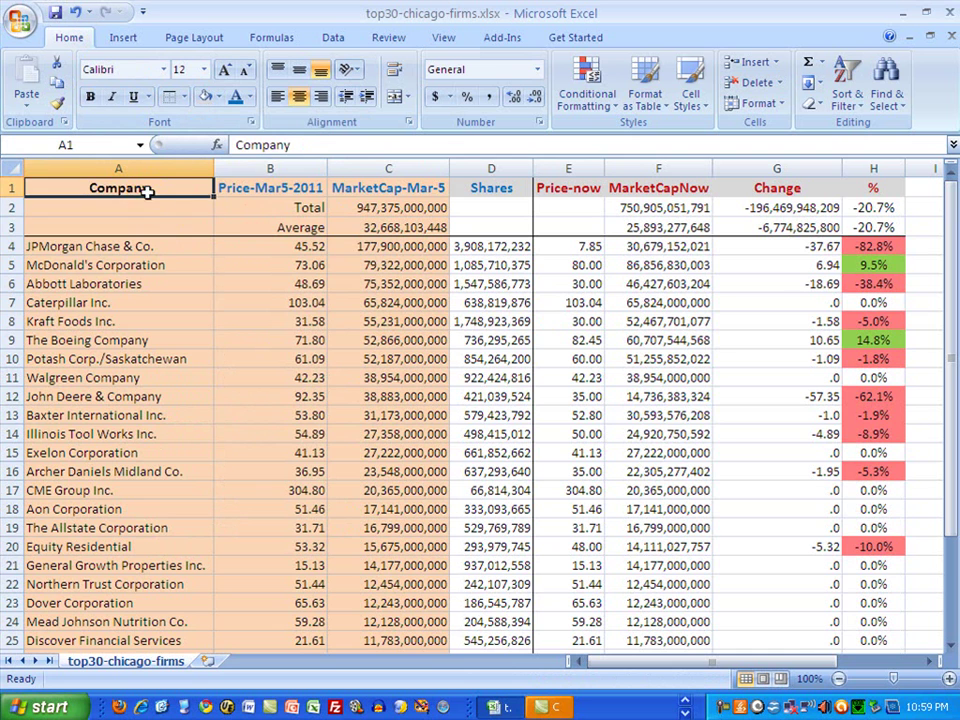
click(270, 190)
click(368, 192)
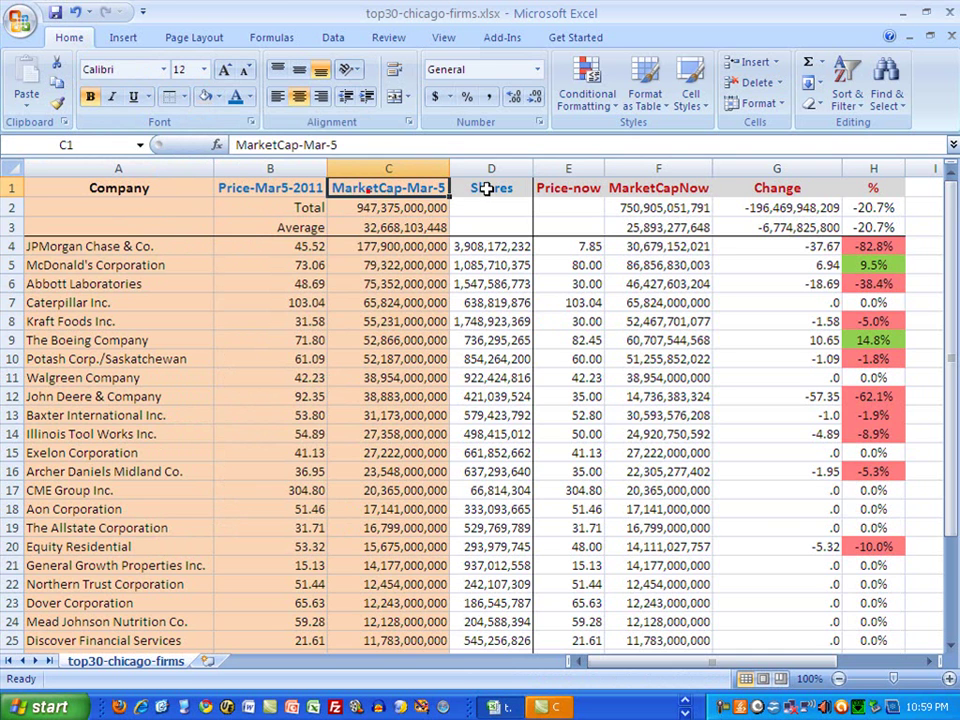
click(480, 186)
click(574, 192)
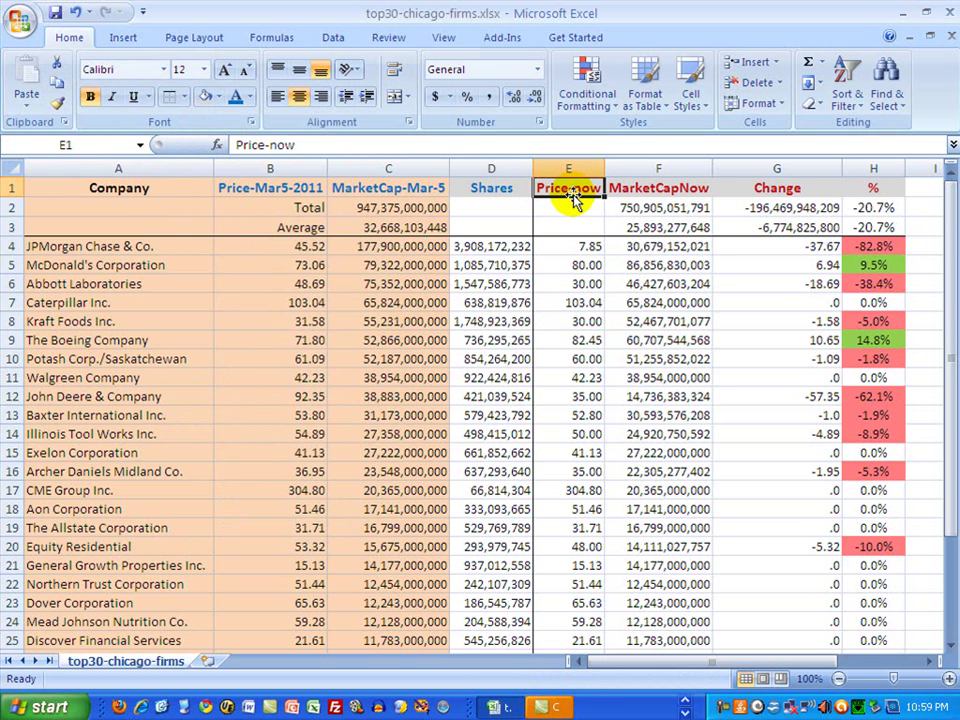
Step: Select the whole data region with Ctrl+A and autofit its column widths
key(ctrl+a)
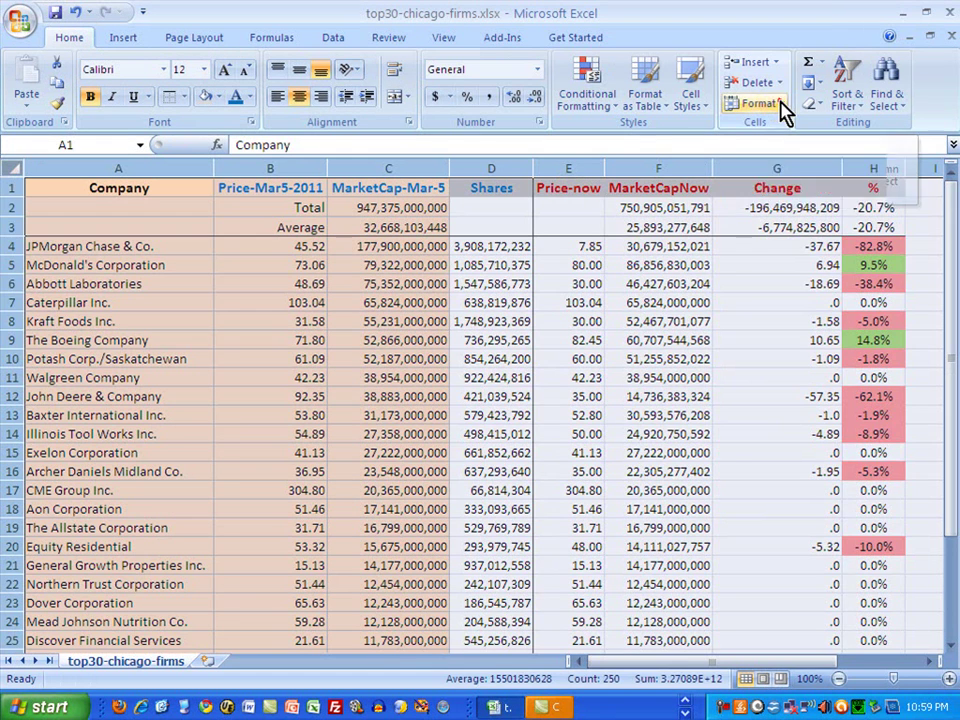
click(758, 104)
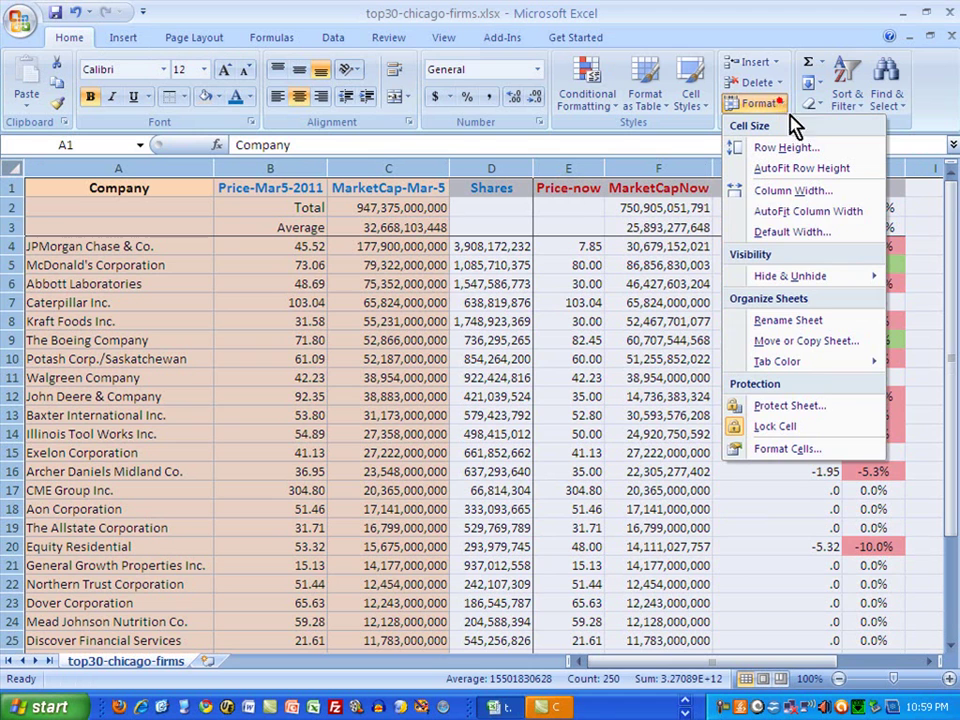
click(806, 213)
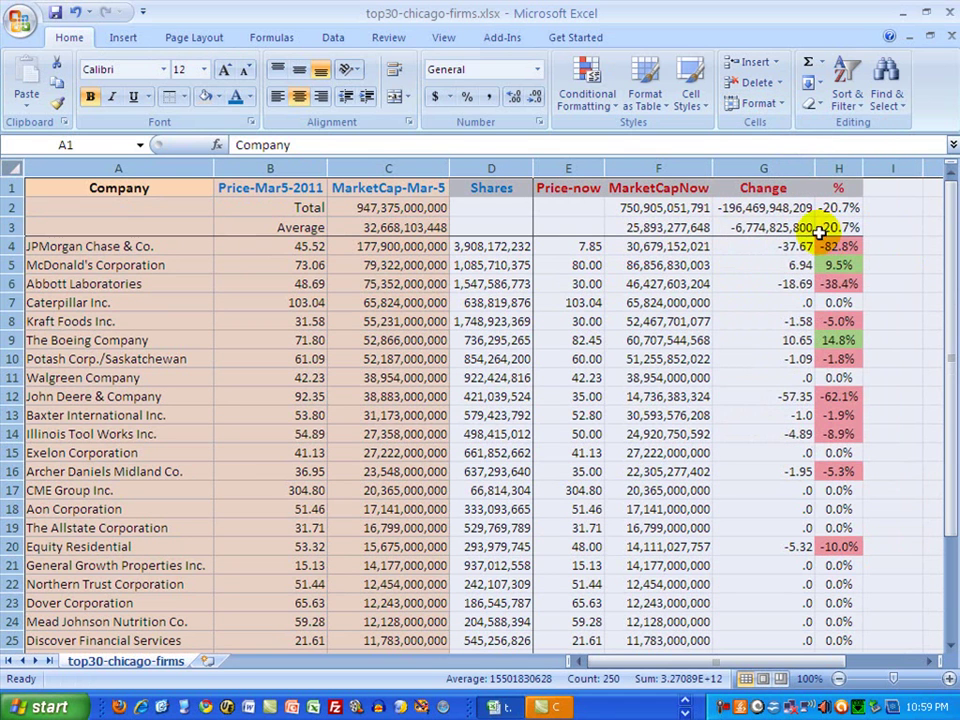
click(905, 340)
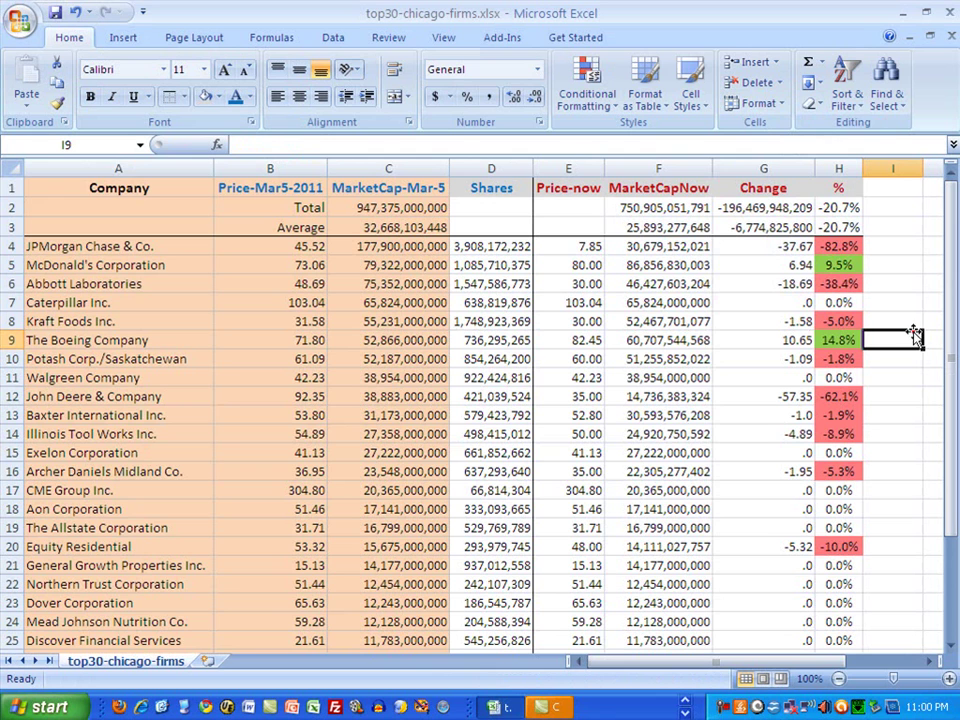
click(120, 190)
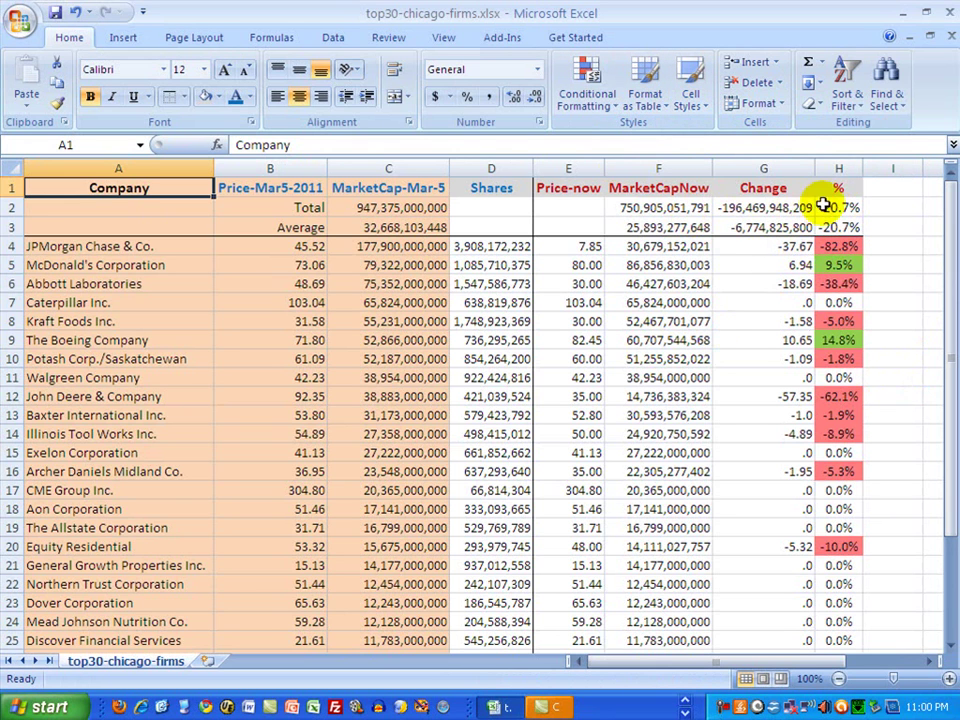
click(854, 206)
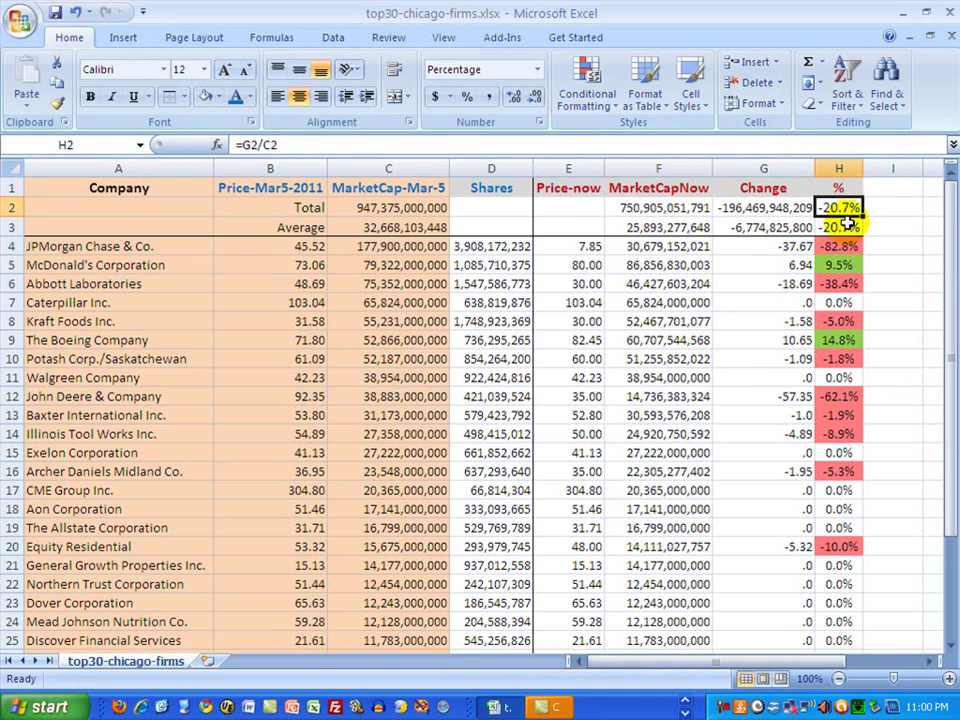
click(844, 227)
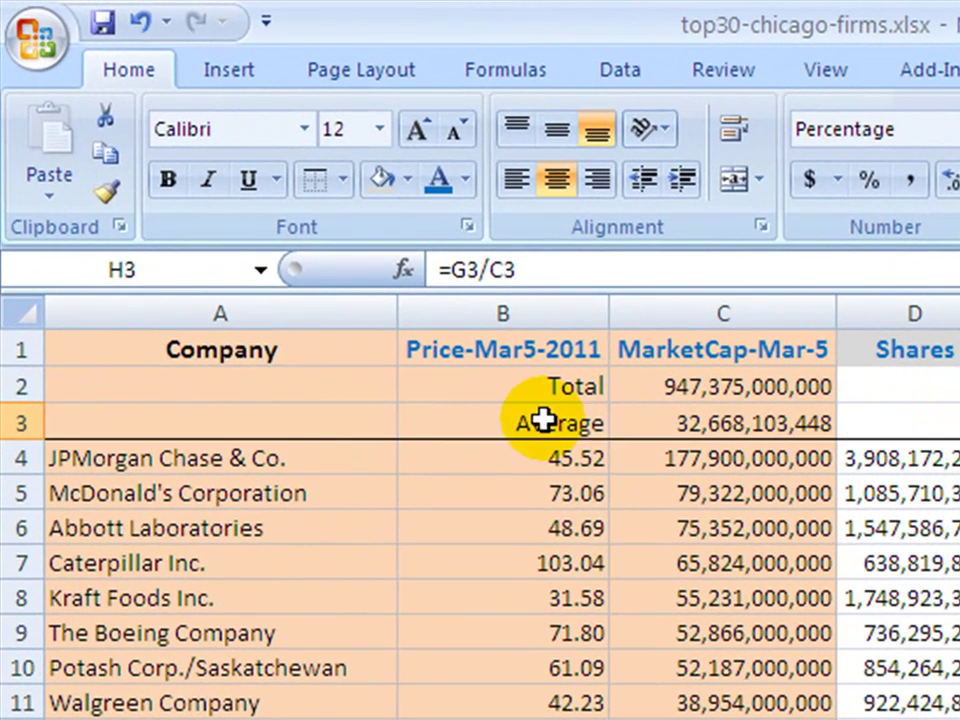
click(710, 425)
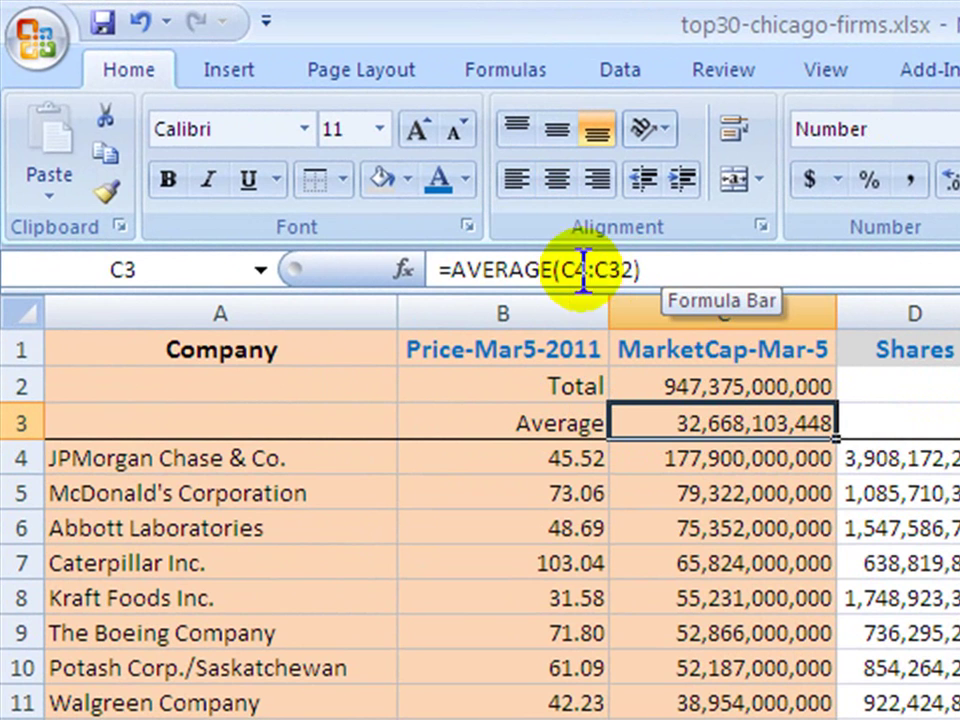
click(450, 270)
drag(450, 270, 548, 270)
click(644, 266)
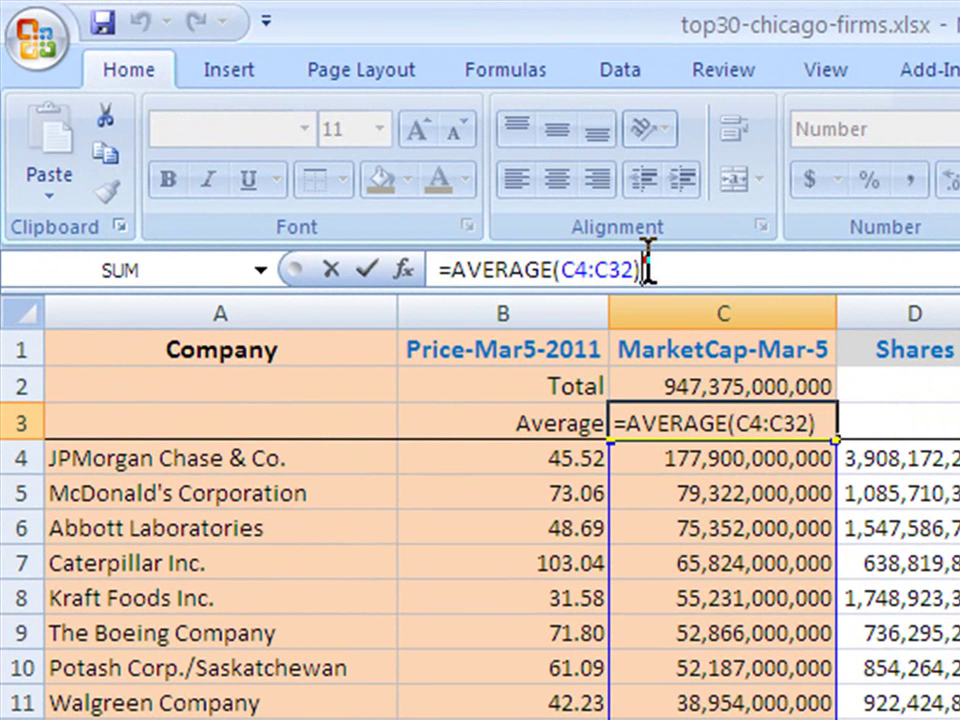
click(866, 422)
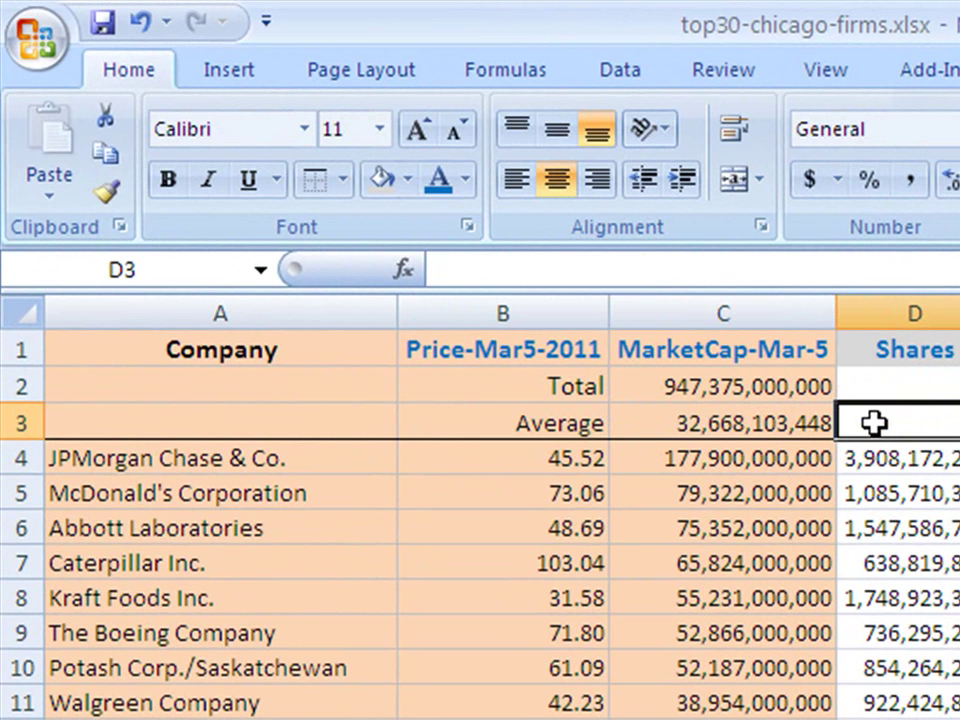
click(729, 422)
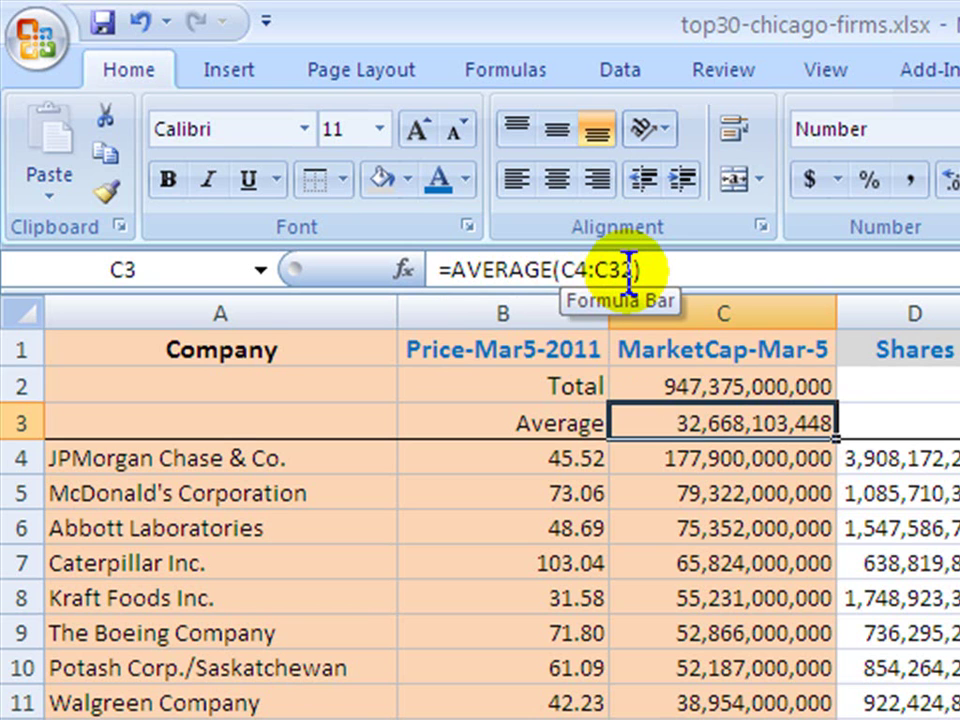
click(906, 432)
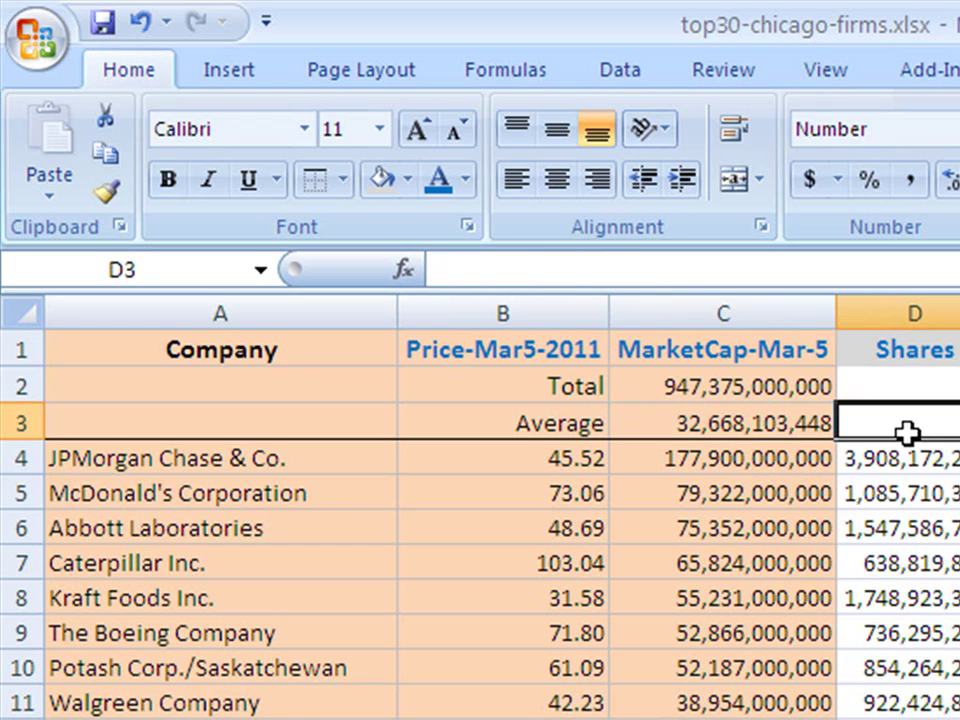
click(906, 432)
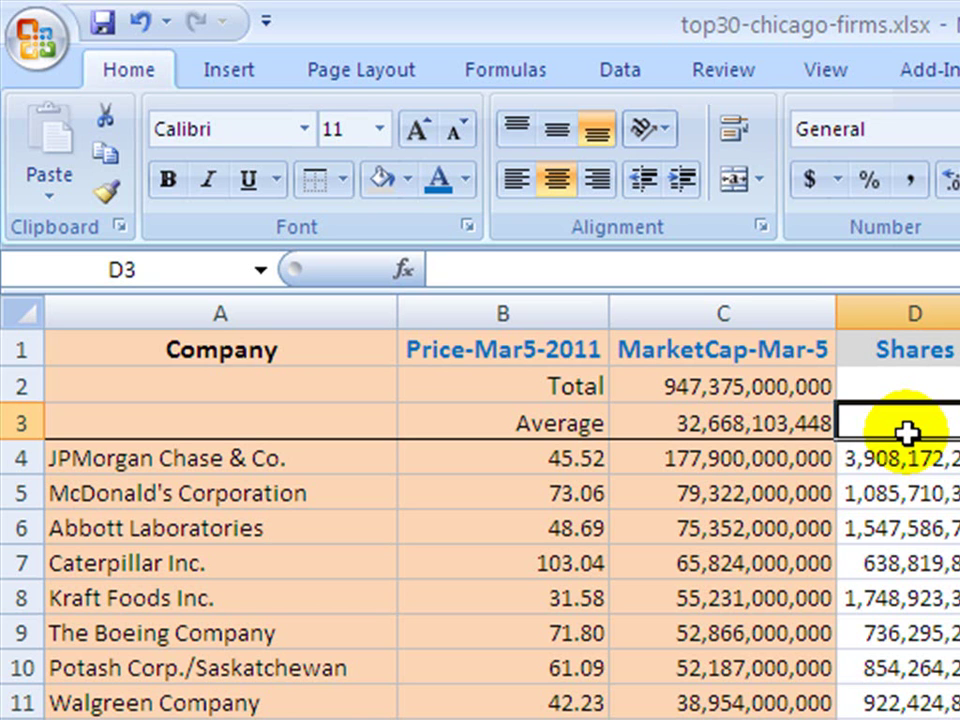
click(804, 421)
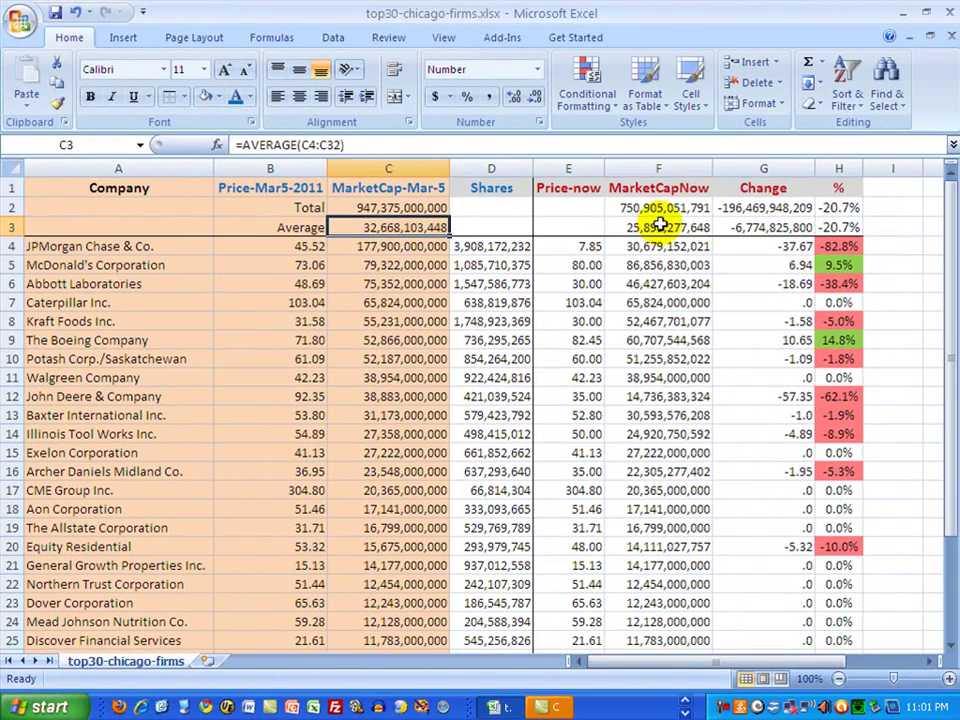
click(660, 226)
click(658, 226)
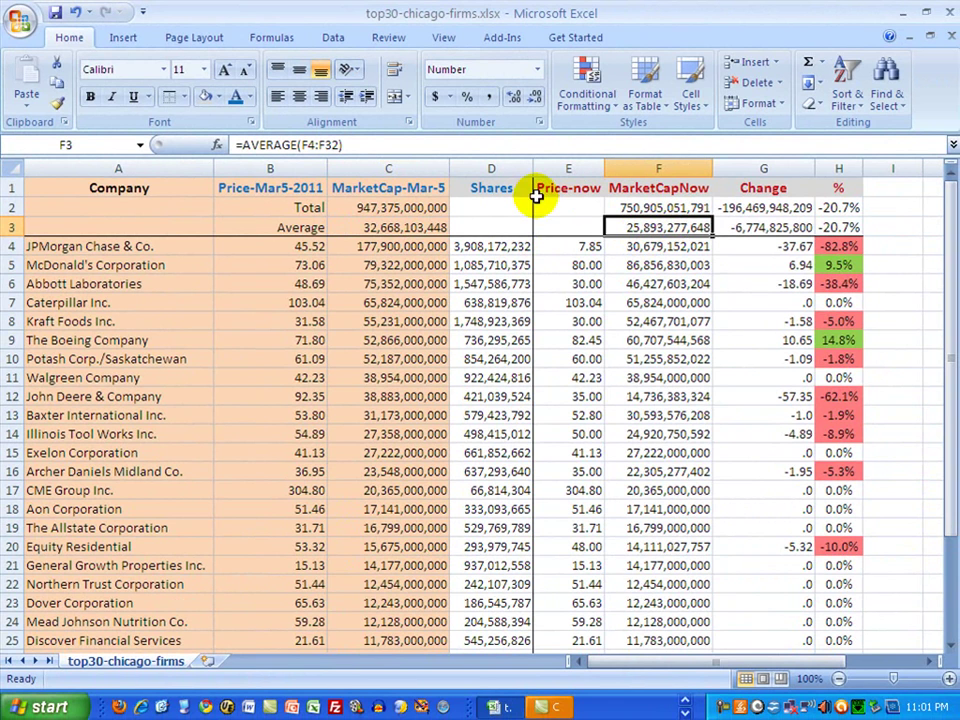
click(258, 210)
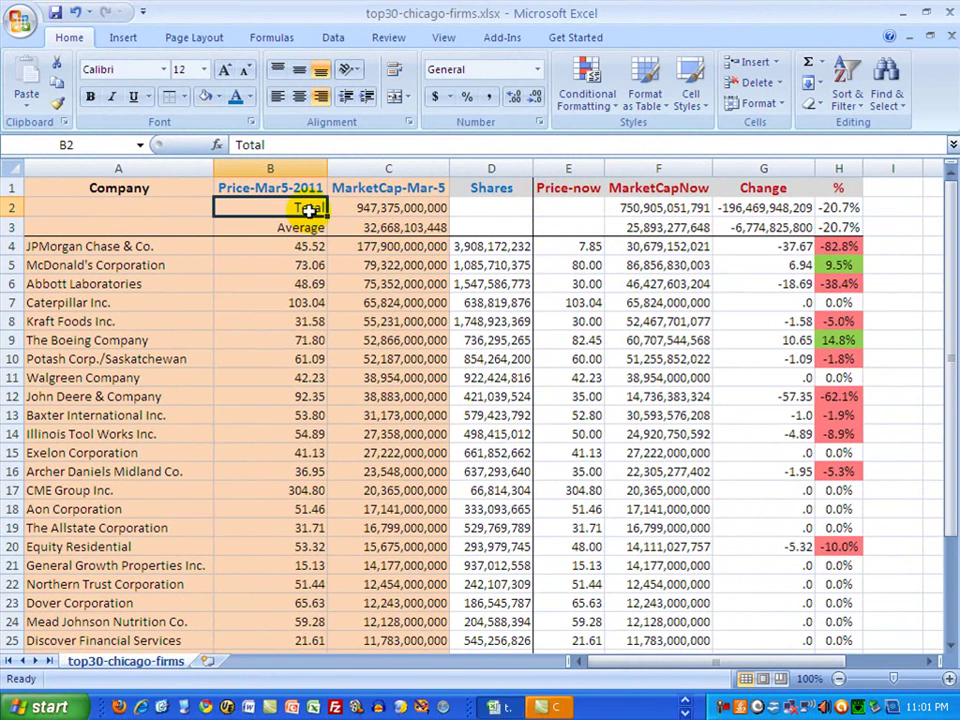
click(307, 227)
click(307, 208)
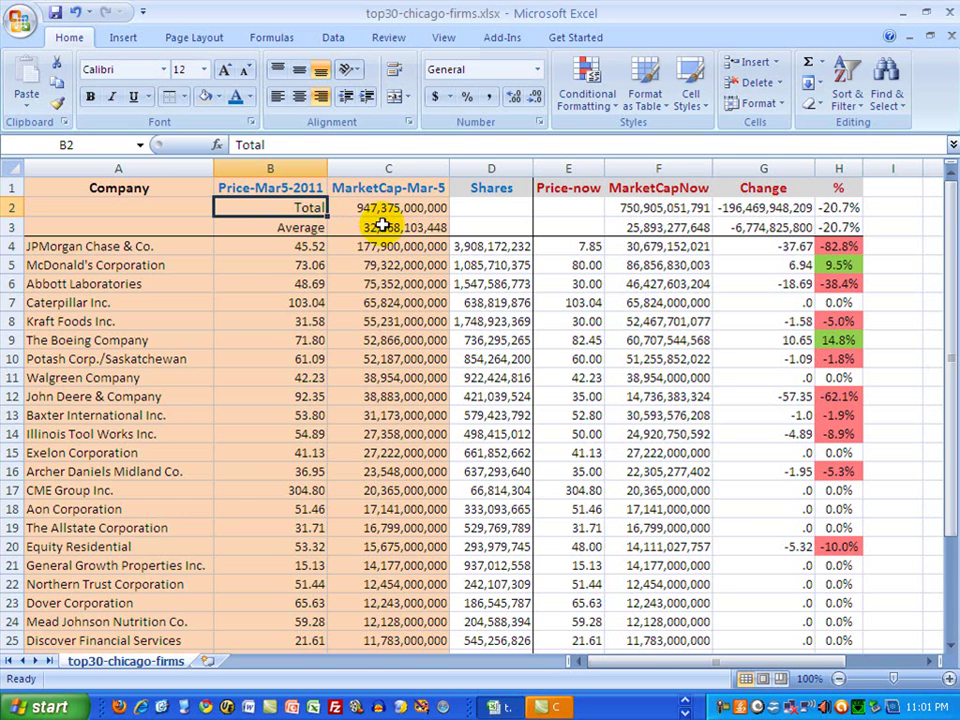
click(349, 227)
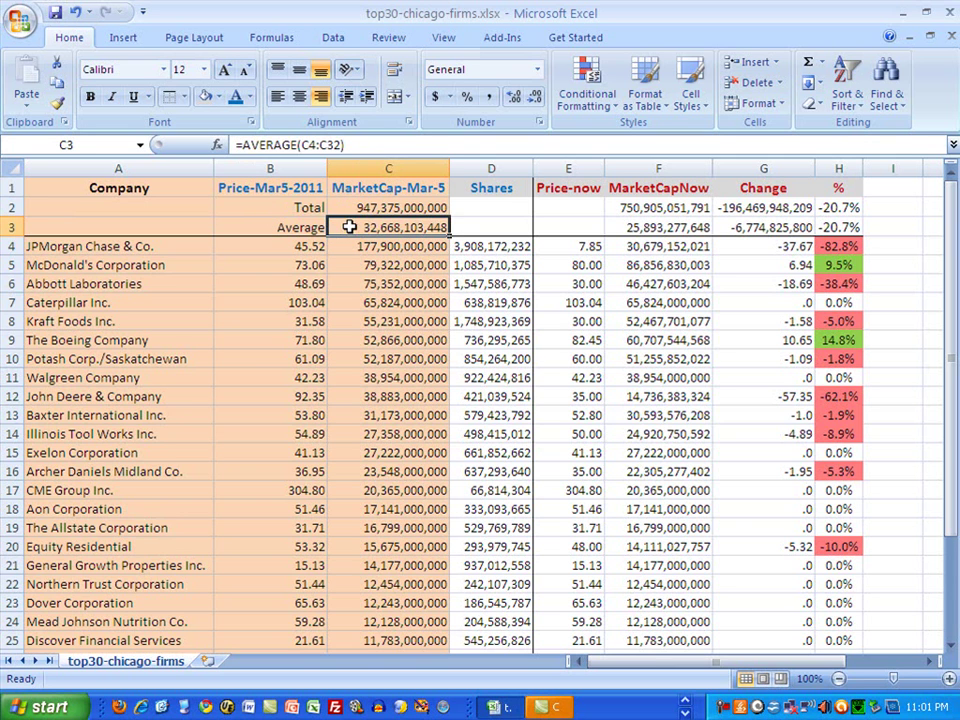
click(258, 221)
click(252, 206)
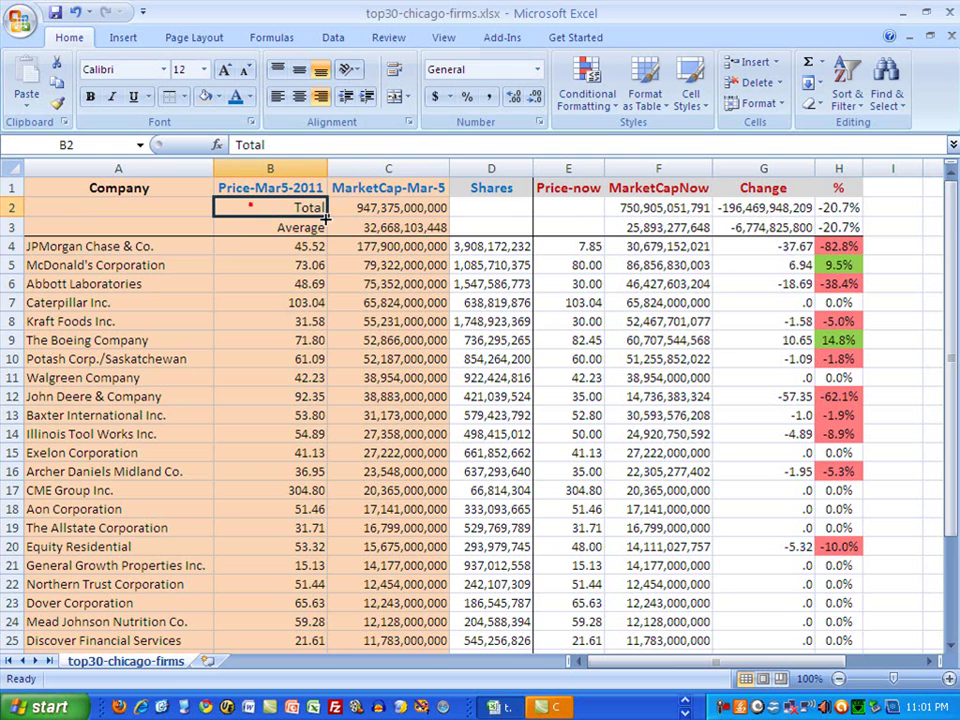
click(392, 208)
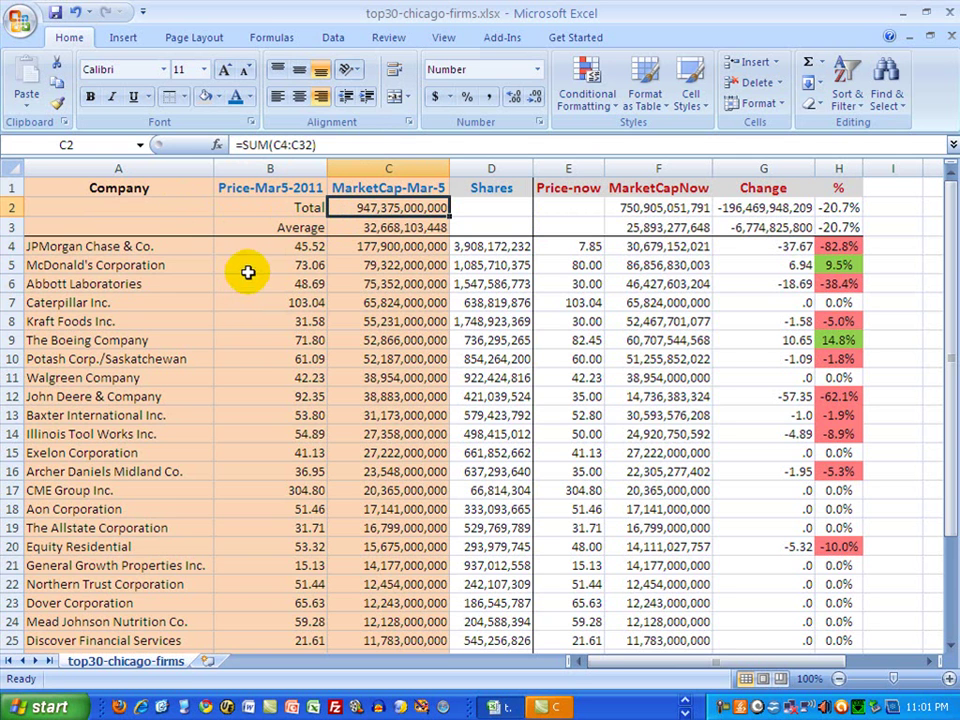
drag(949, 450, 947, 260)
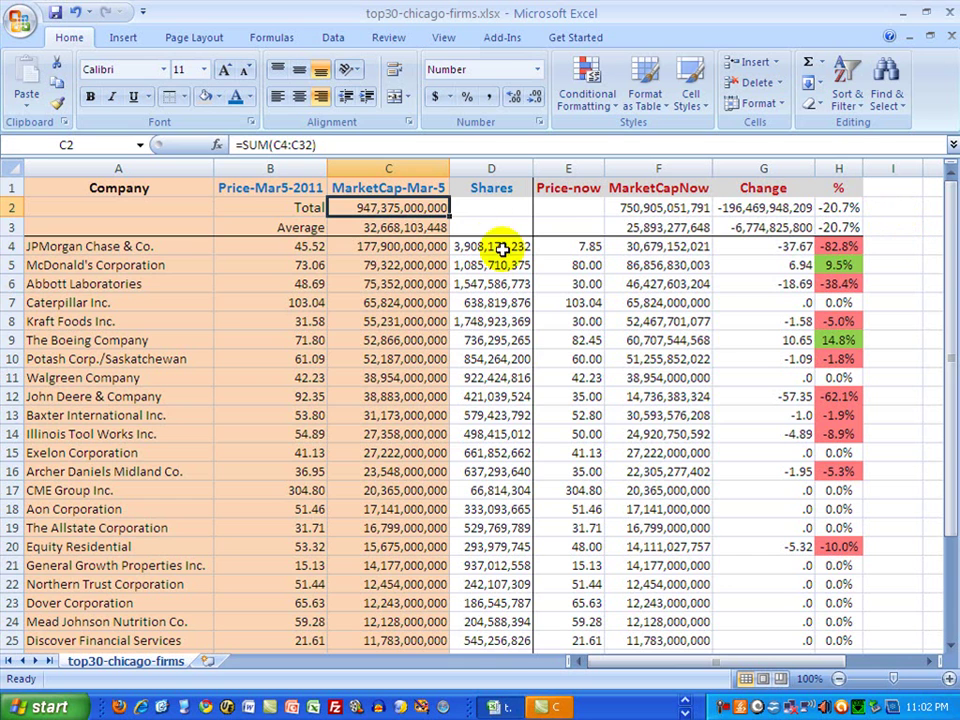
click(186, 210)
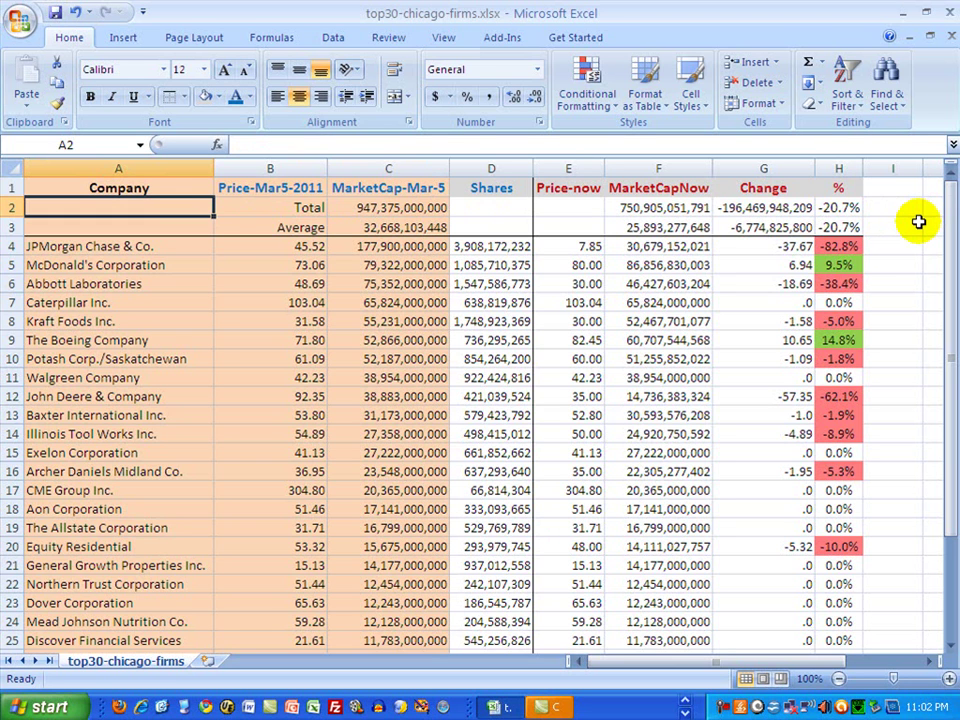
mouse_move(953, 231)
mouse_down()
mouse_move(948, 405)
mouse_move(949, 253)
mouse_up()
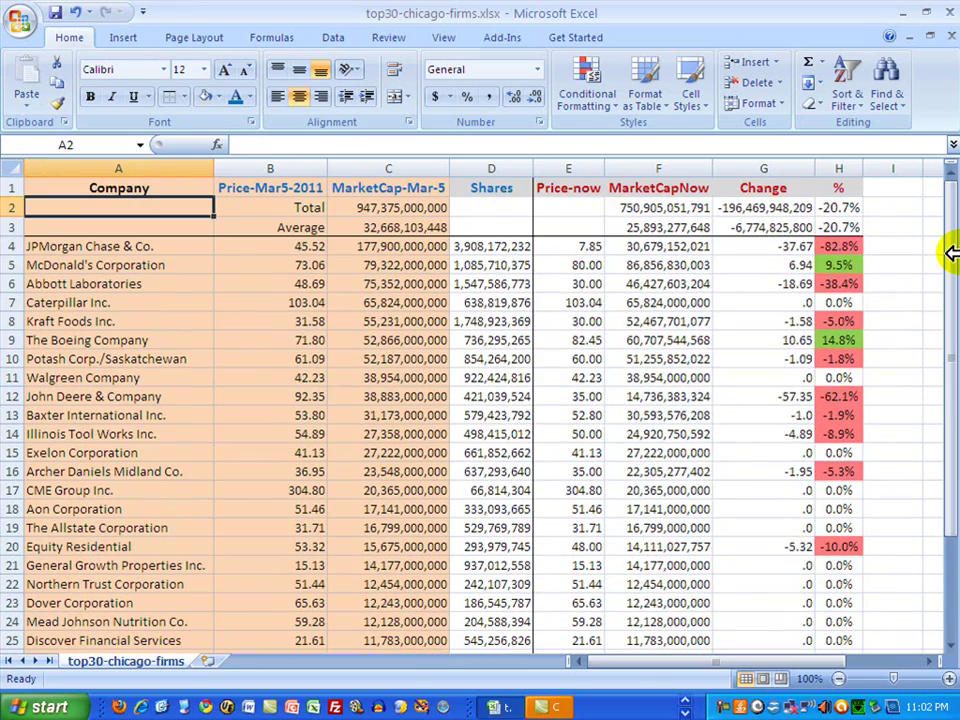